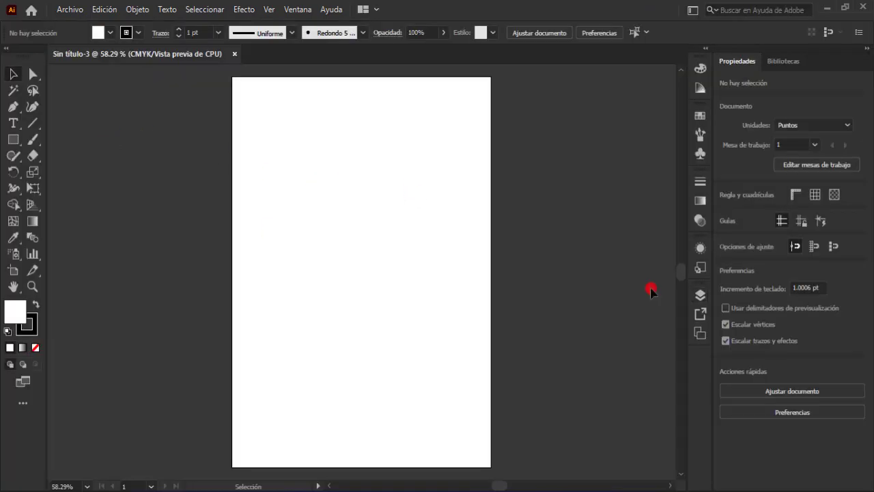
Draw a page-sized rectangle and give it a linear gradient at -90°.
click(13, 139)
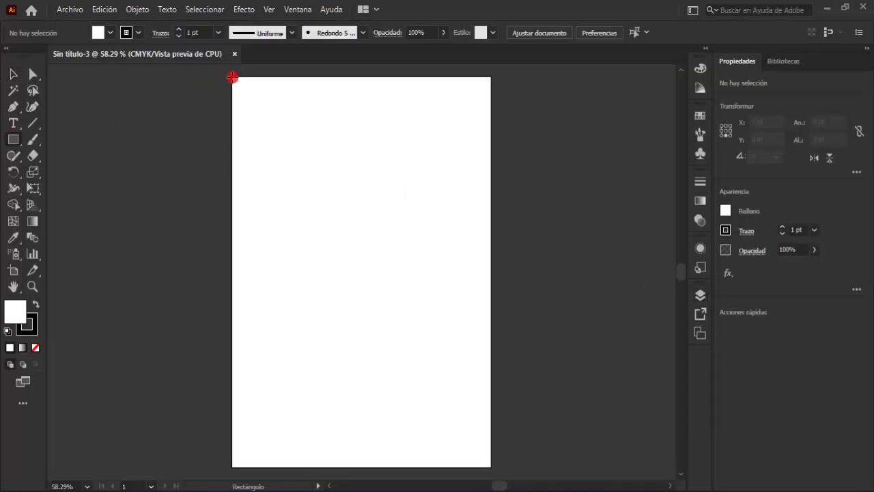
drag(232, 77, 491, 467)
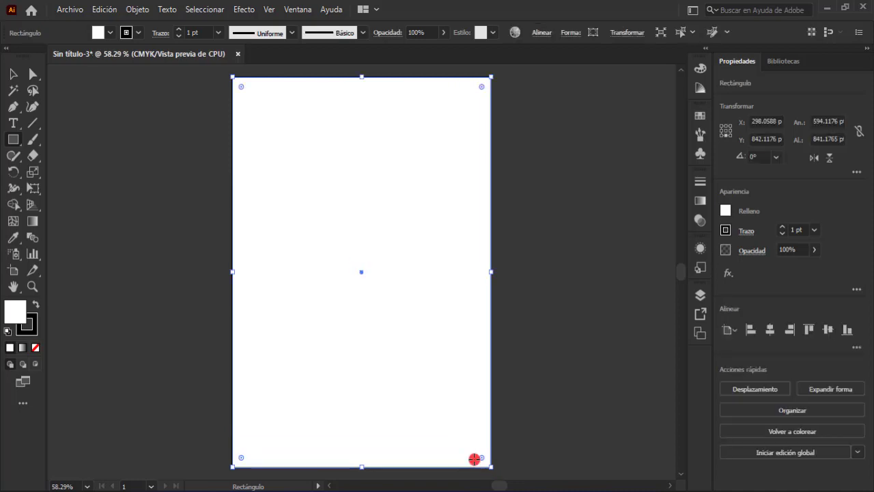
click(700, 200)
click(543, 200)
click(626, 250)
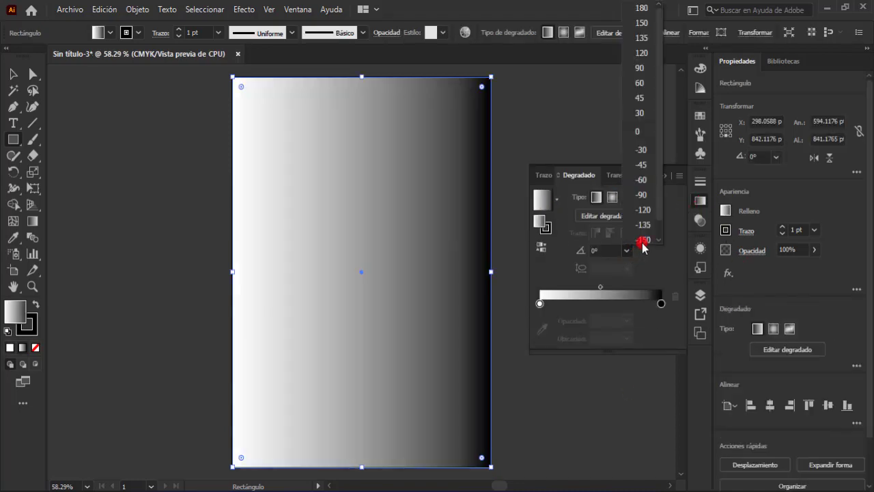
click(635, 236)
Set the first gradient stop to a deep blue.
double_click(539, 303)
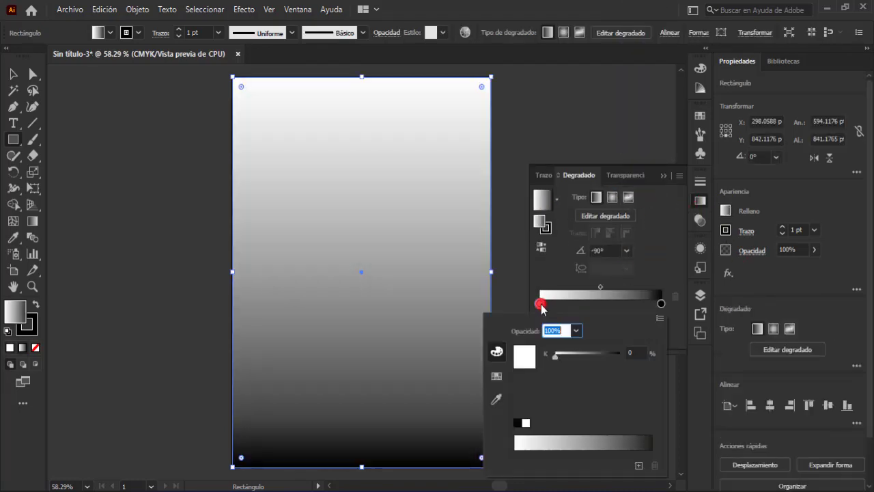
click(495, 374)
click(561, 356)
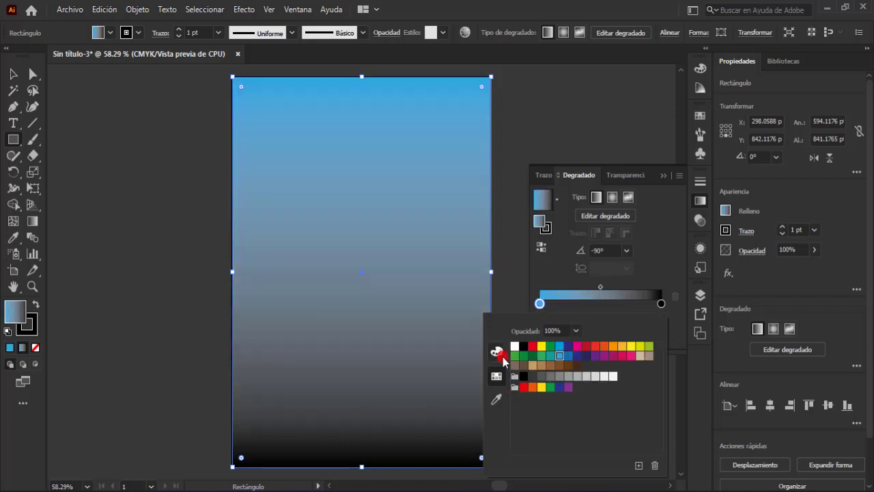
click(497, 351)
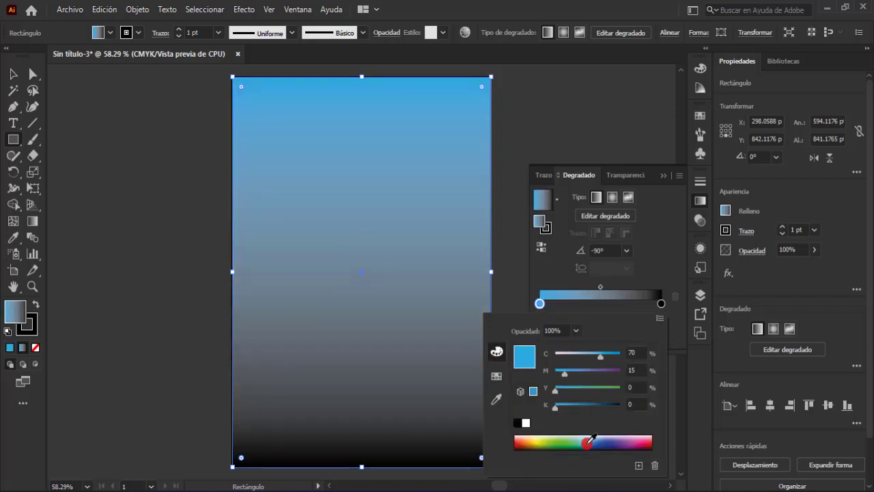
click(591, 441)
click(574, 312)
Add two middle gradient stops, one light blue and one dark teal.
click(579, 303)
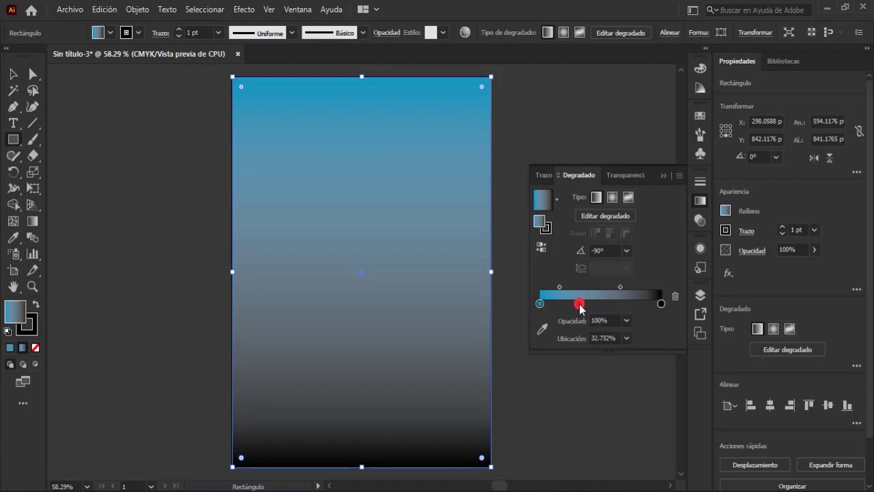
double_click(579, 302)
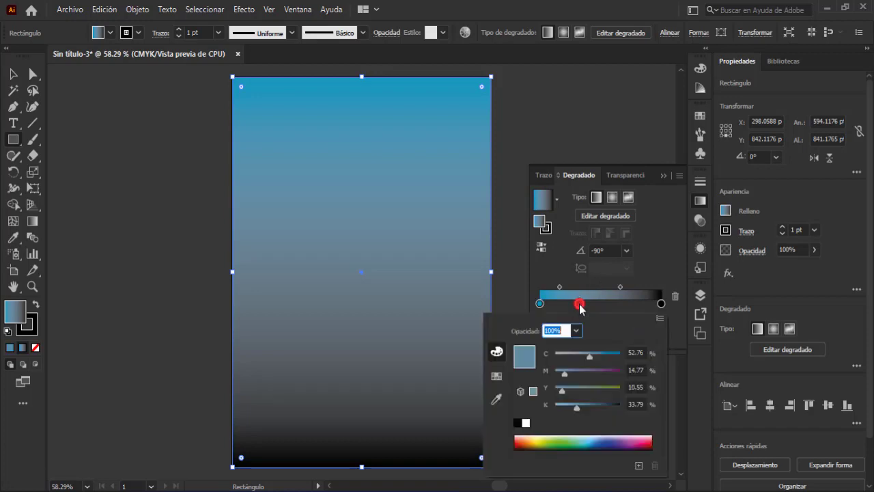
click(591, 442)
click(585, 438)
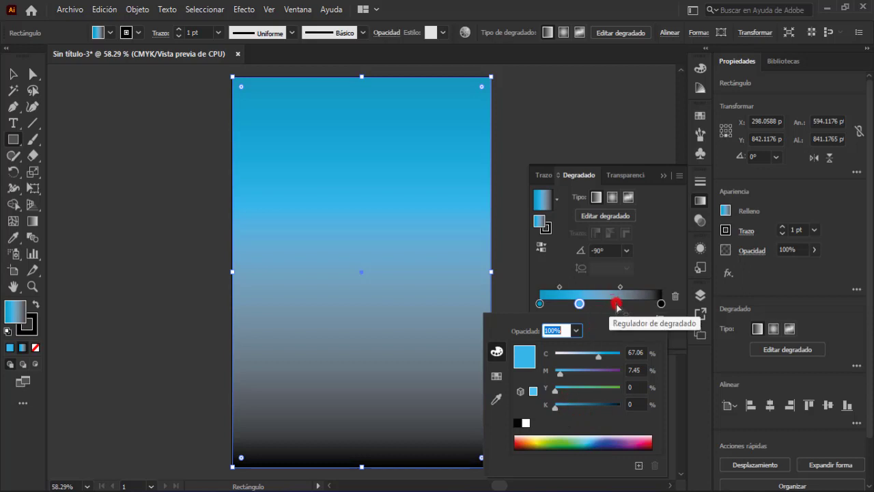
click(617, 304)
double_click(616, 304)
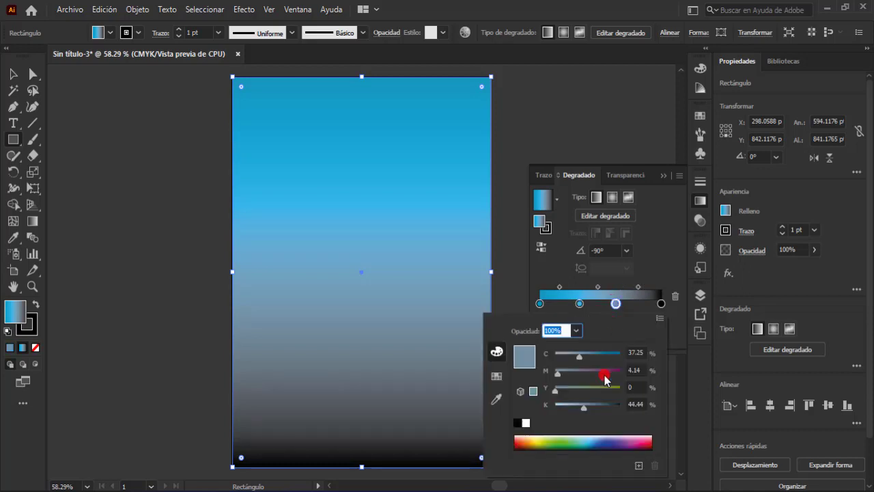
click(588, 443)
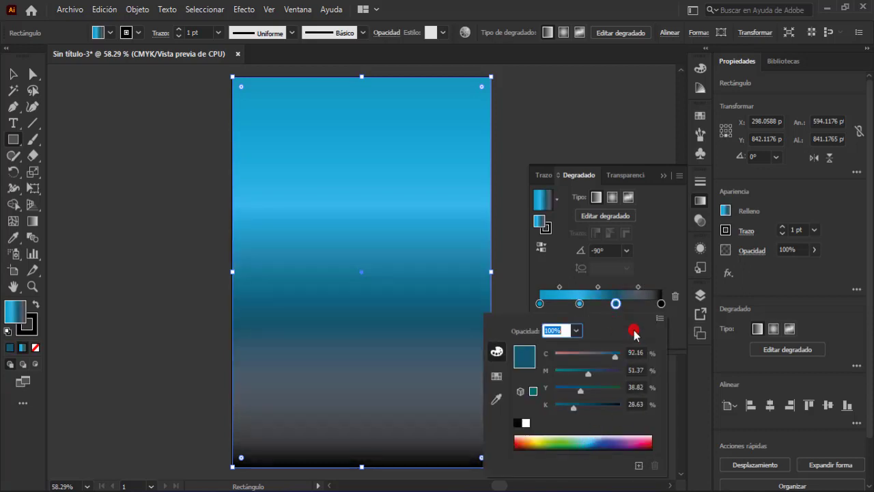
Make the bottom stop deep teal with 44% black and shift the middle stops.
double_click(661, 303)
click(497, 376)
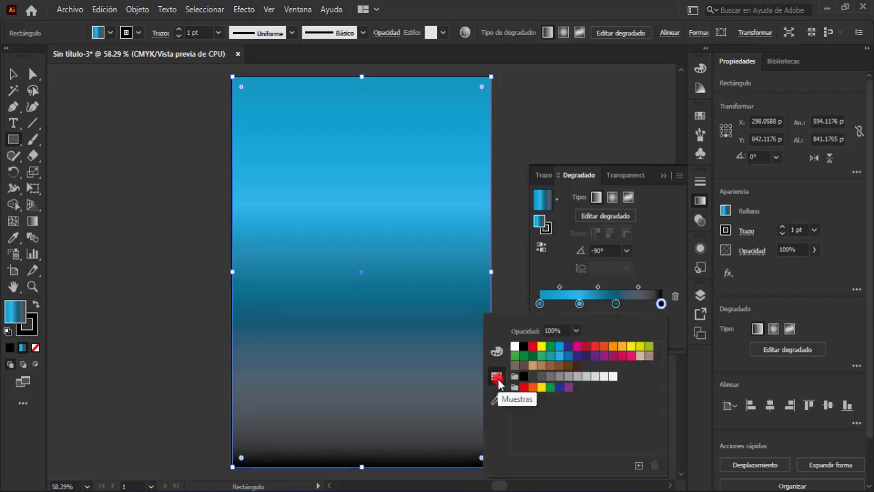
click(559, 355)
click(497, 351)
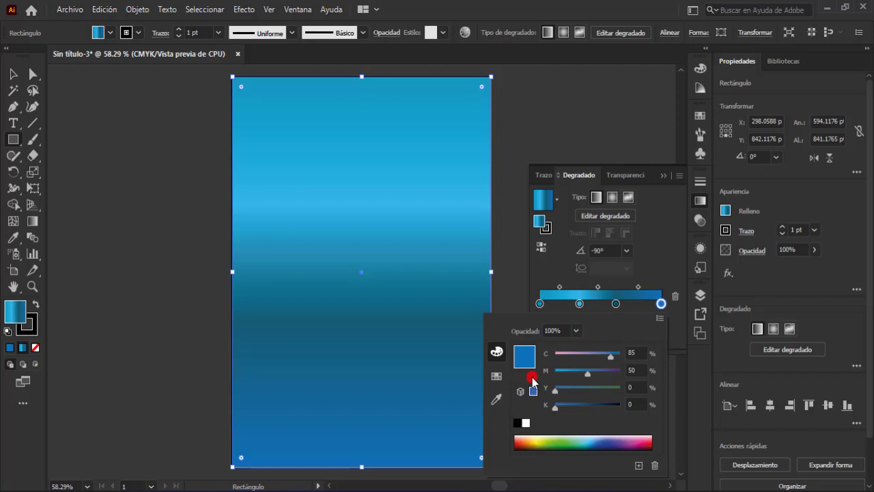
click(593, 441)
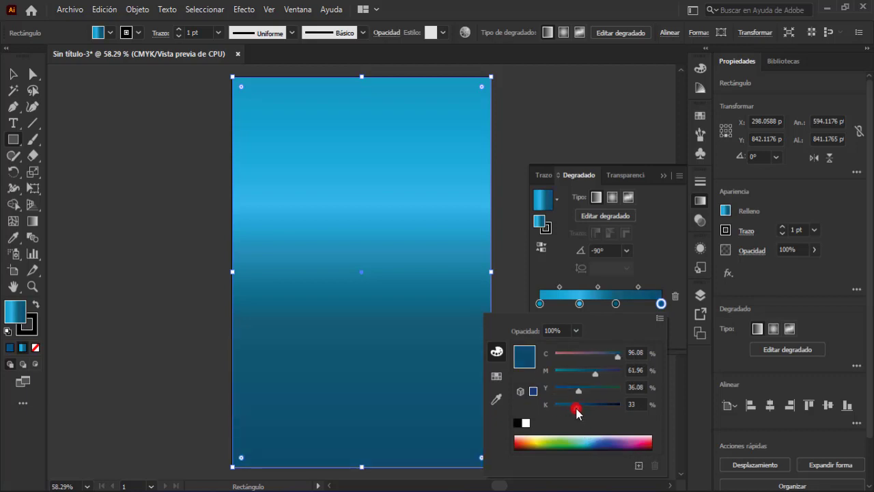
drag(576, 407, 583, 409)
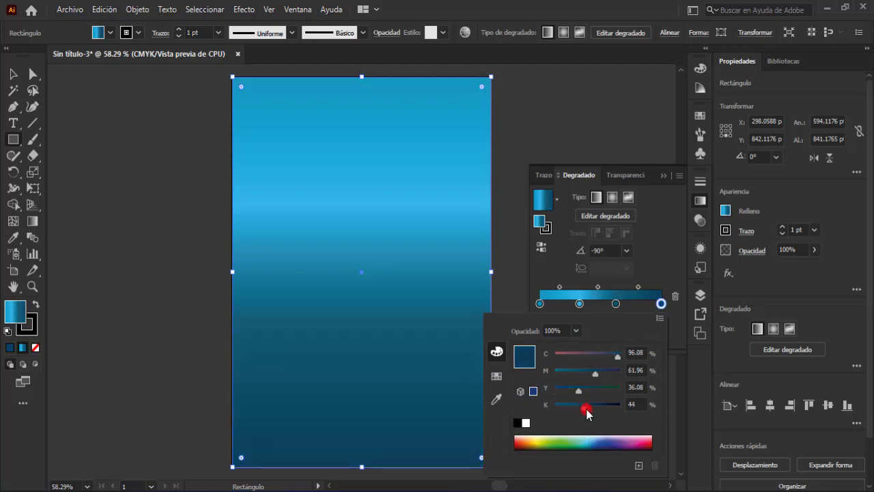
click(665, 266)
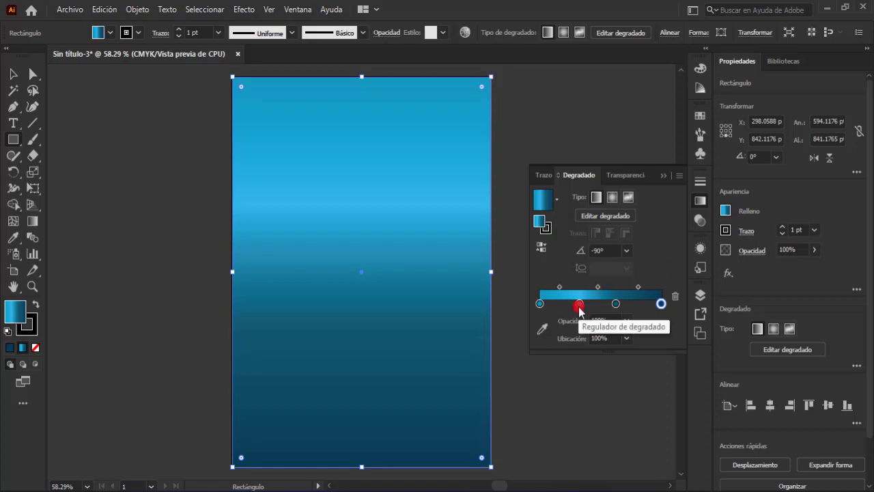
mouse_move(578, 305)
mouse_down()
mouse_move(622, 309)
mouse_move(616, 304)
mouse_up()
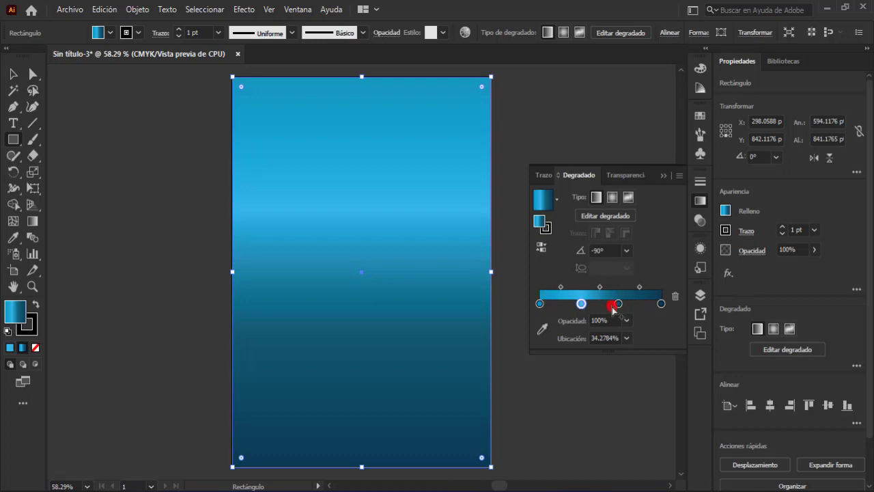
click(669, 175)
Apply the Plastificado texture effect (Intensidad 20, Detalle 15, Suavizado 15) to the background.
click(248, 9)
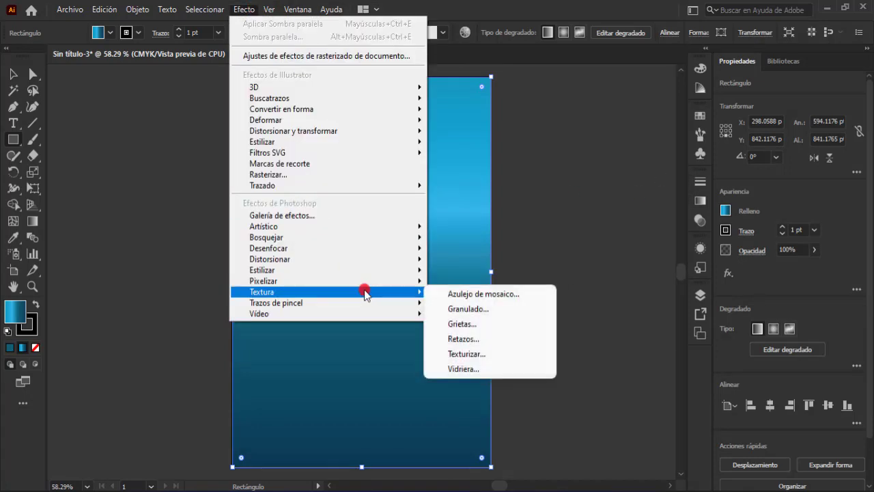
click(471, 309)
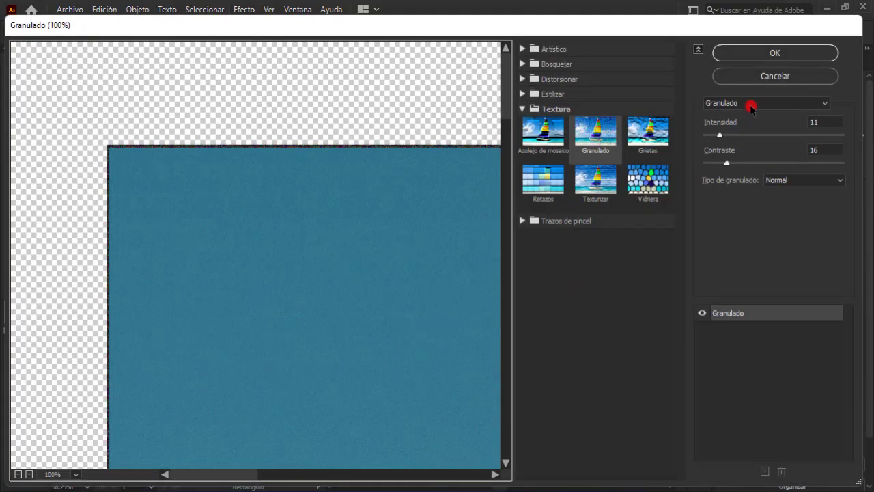
click(750, 105)
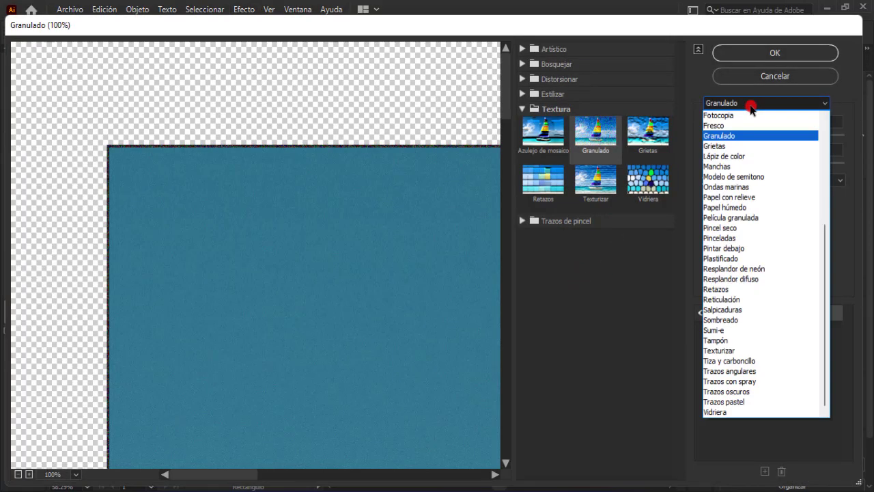
click(728, 260)
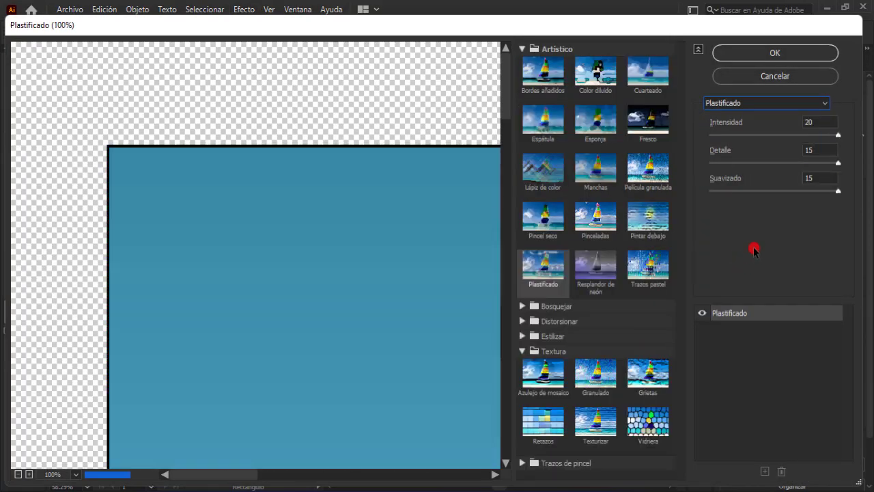
click(17, 474)
click(18, 474)
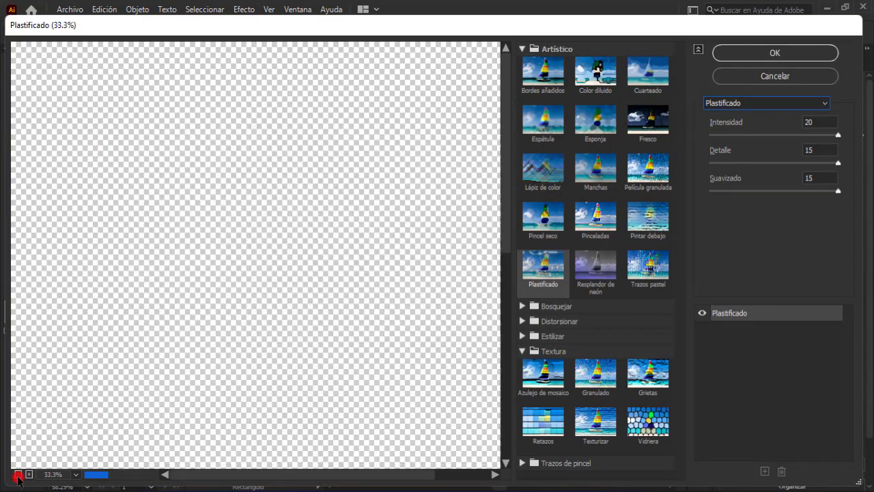
click(17, 473)
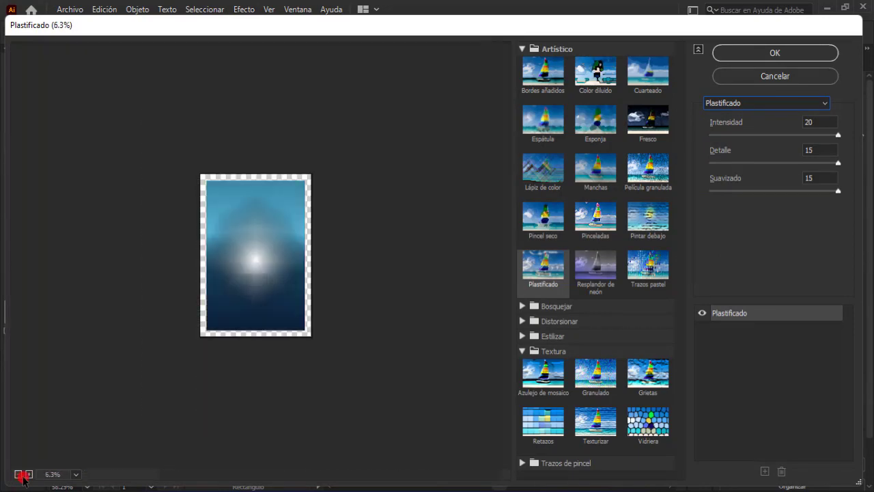
click(765, 55)
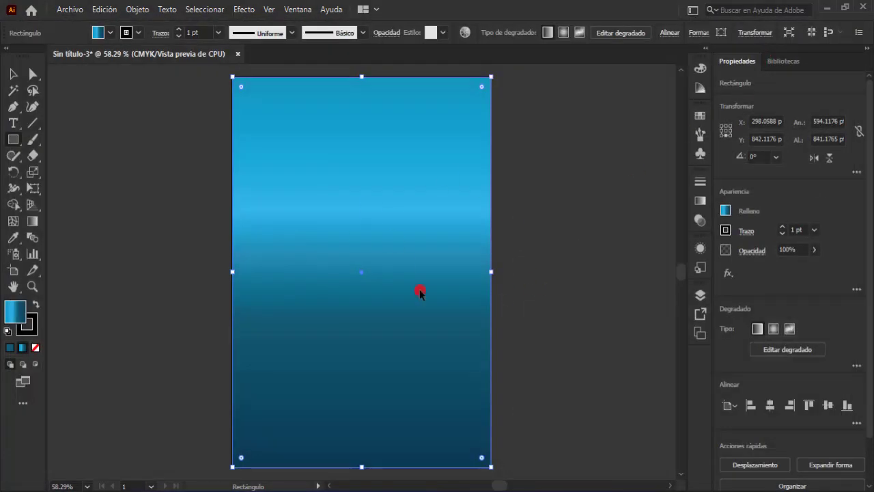
click(702, 293)
Rename Capa 1 to FONDO, lock it, and add a new layer named TITULO.
double_click(608, 310)
text(FONDO)
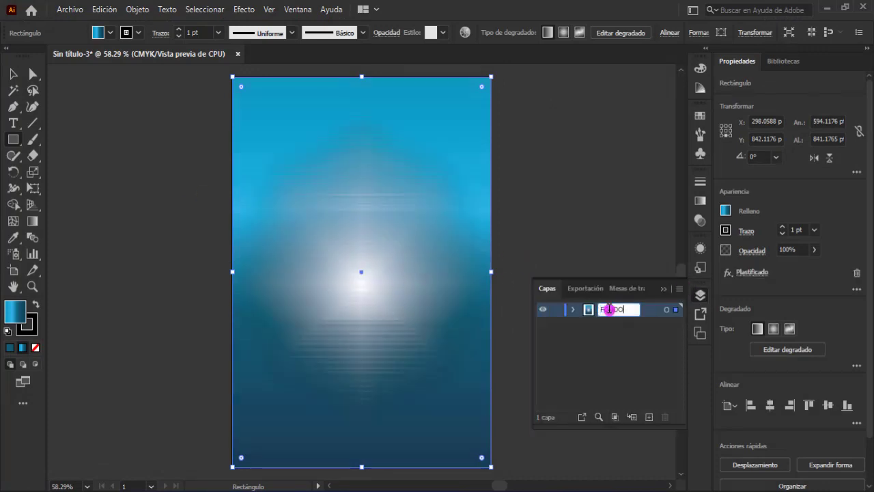
key(Return)
click(557, 309)
click(649, 416)
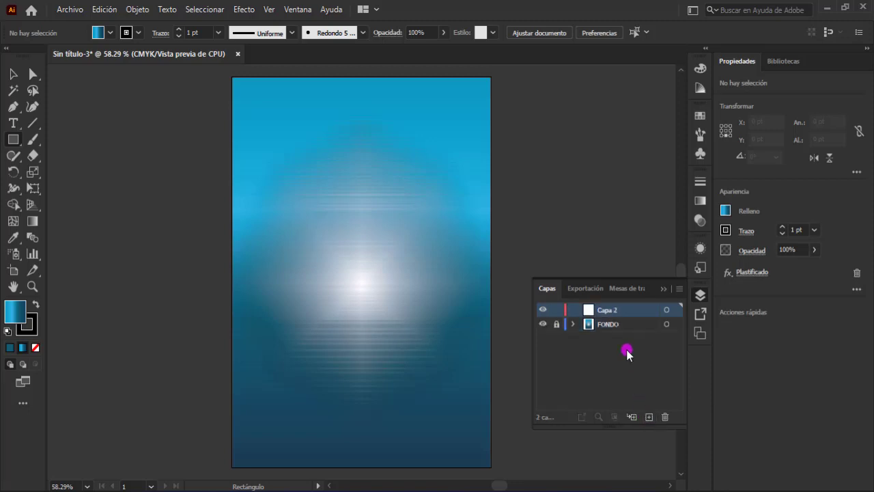
double_click(609, 311)
text(TITULO)
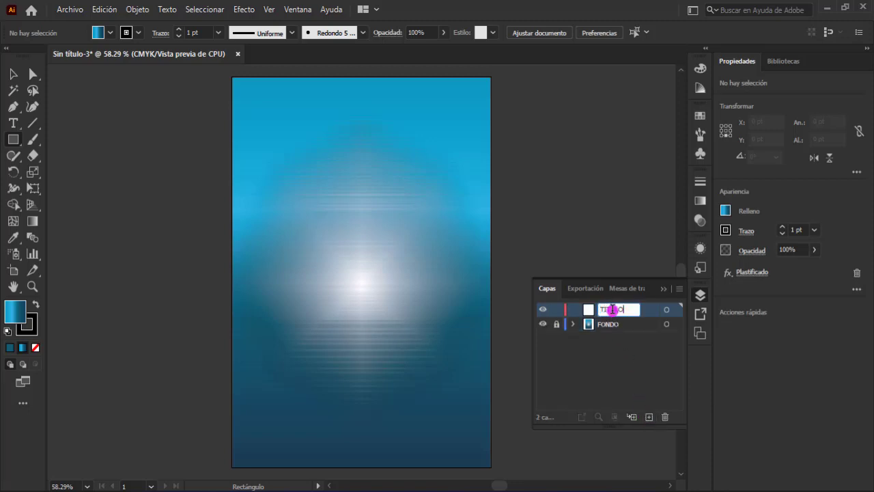
key(Return)
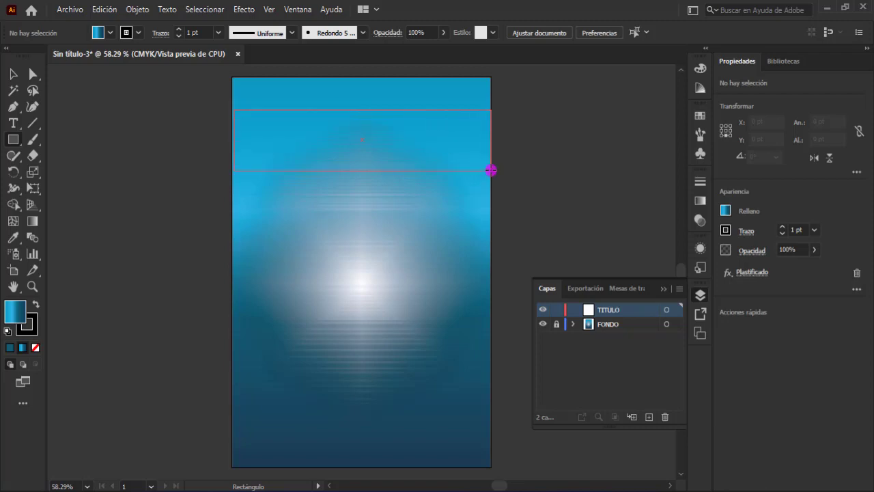
Draw a band rectangle near the page top and widen it slightly to the right.
drag(488, 168, 488, 166)
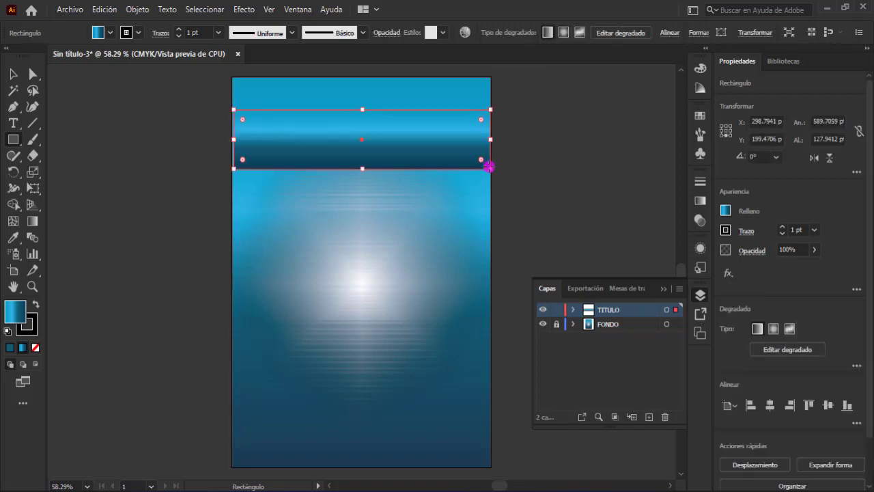
key(Left)
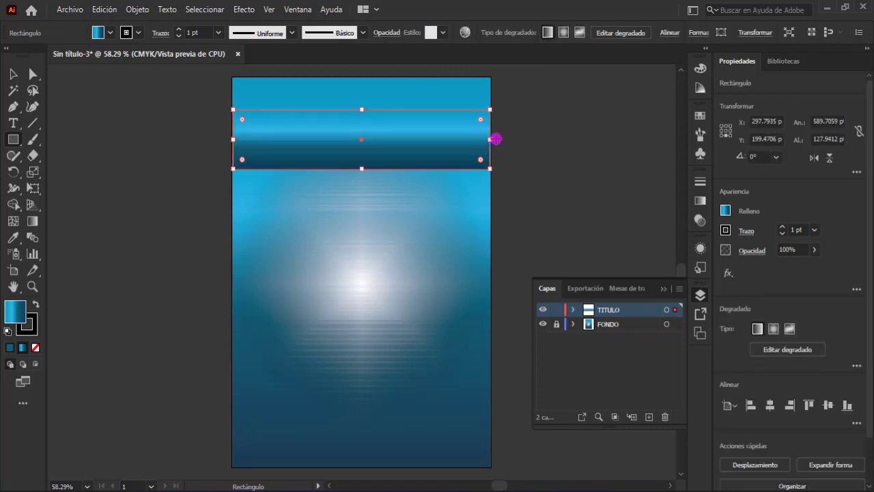
key(ctrl+shift+a)
key(v)
click(307, 149)
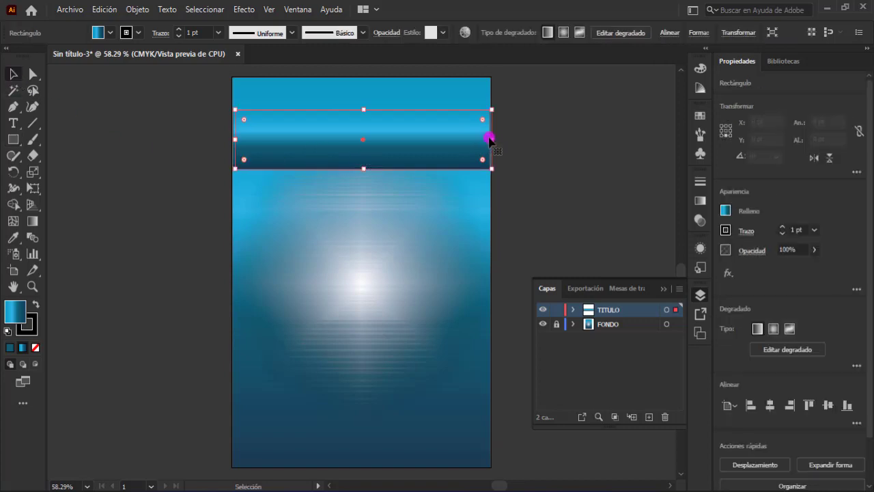
drag(491, 138, 493, 139)
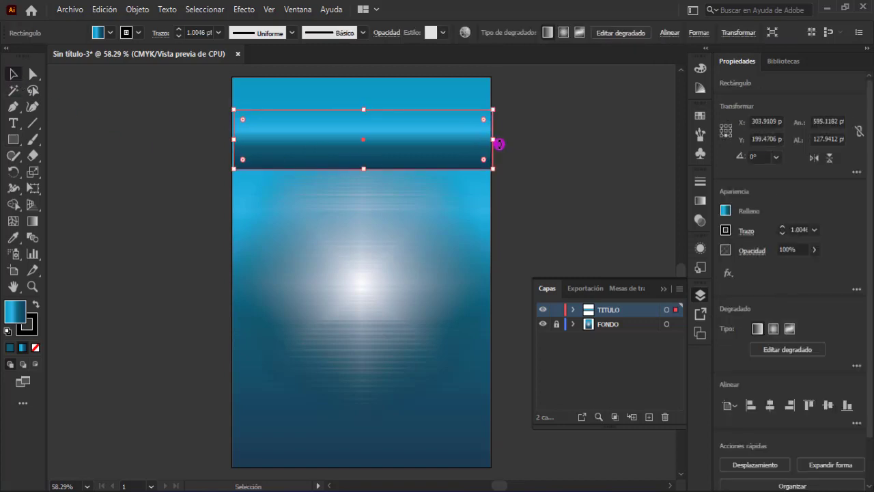
Fill the band with flat #40788E at 60% opacity.
double_click(16, 311)
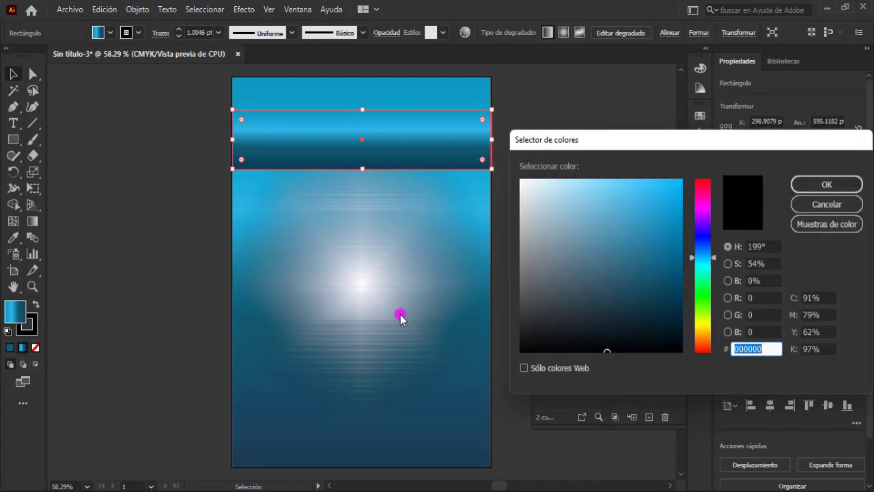
drag(610, 267, 611, 253)
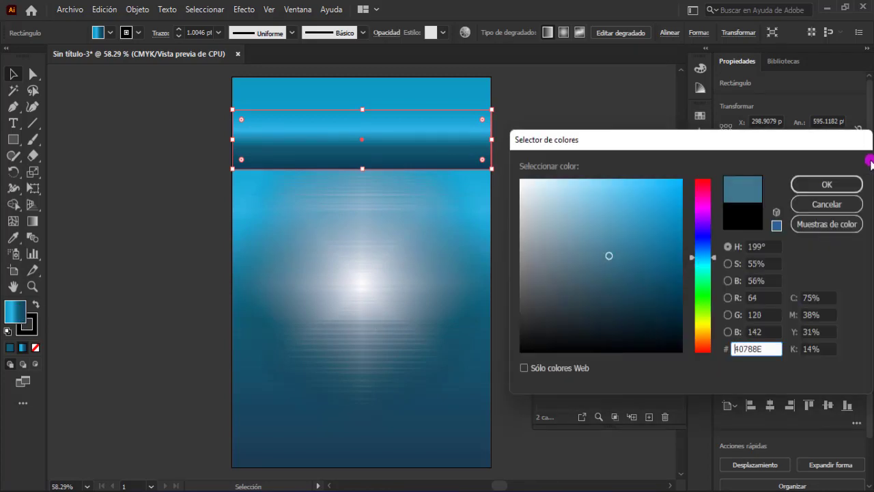
click(826, 185)
click(700, 200)
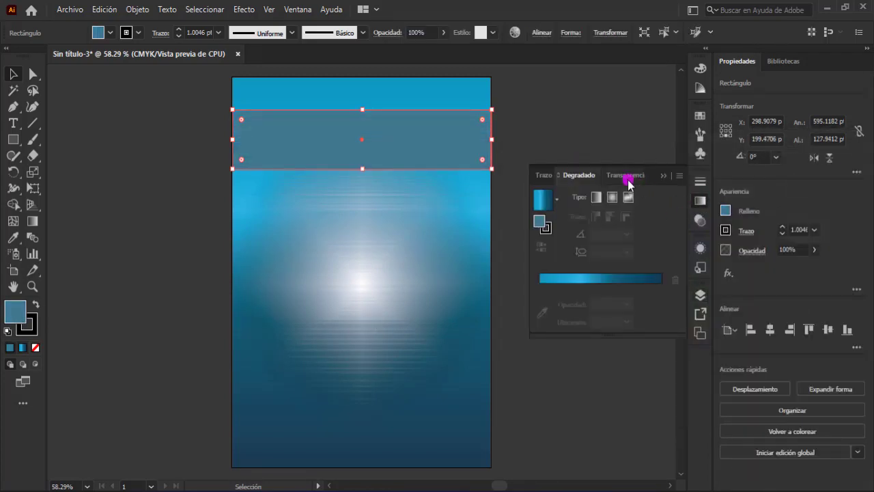
click(626, 179)
key(Return)
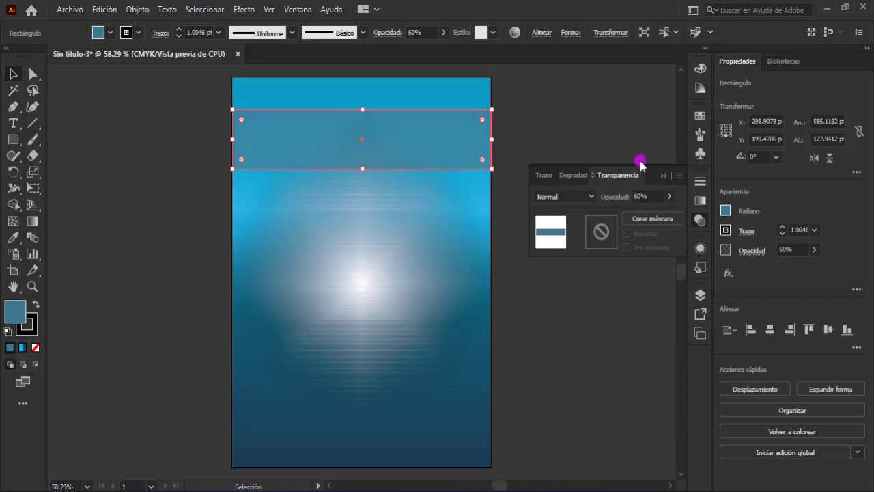
click(649, 178)
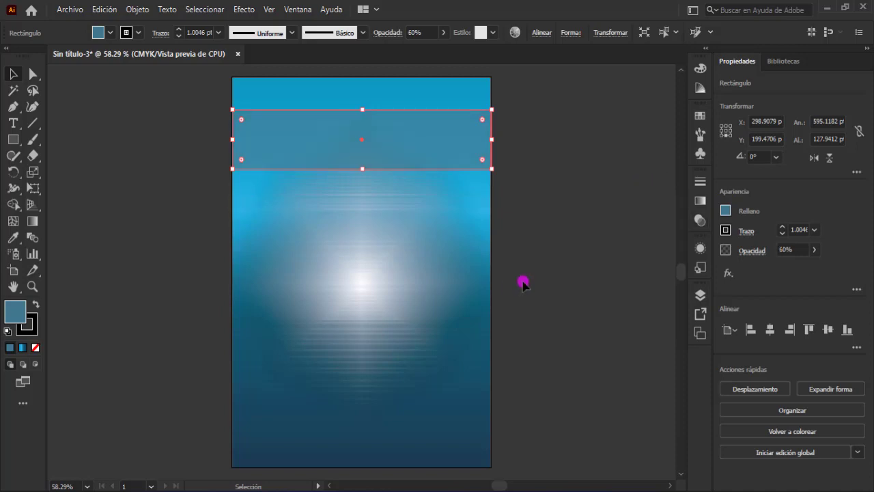
Lock the TITULO layer and add a new layer named TEXTO.
click(700, 294)
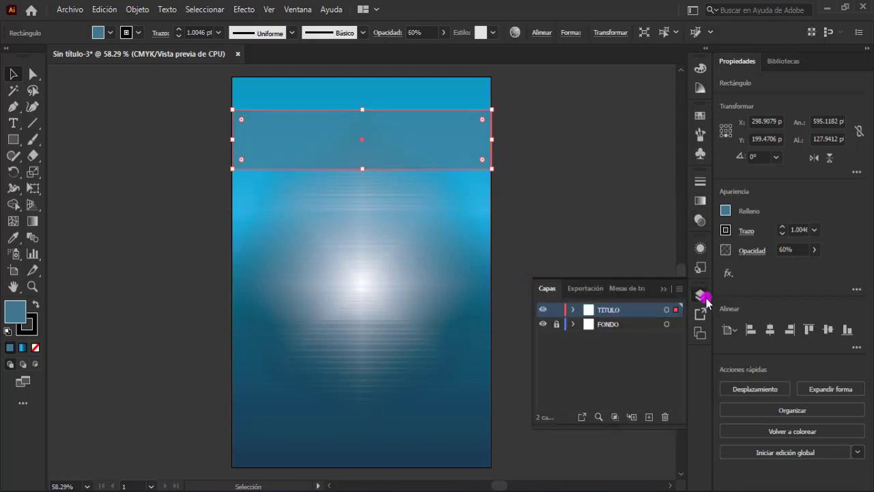
click(557, 310)
click(649, 417)
double_click(606, 309)
text(TEXTO)
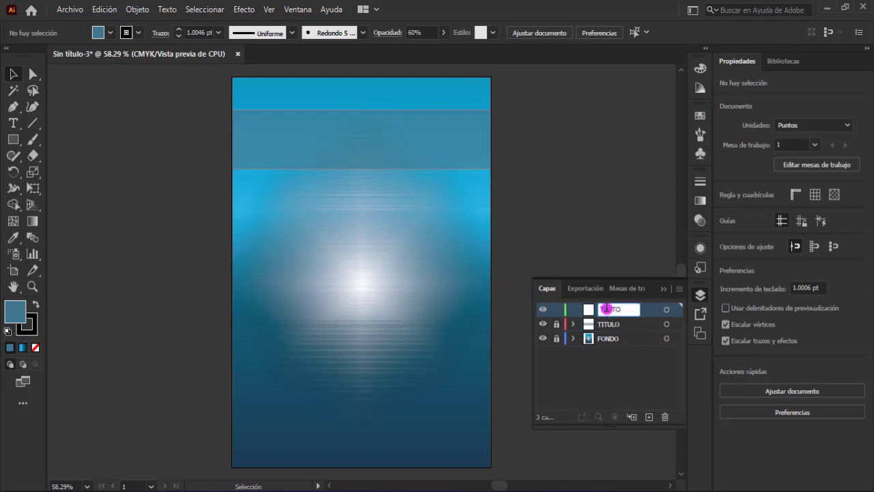
key(Return)
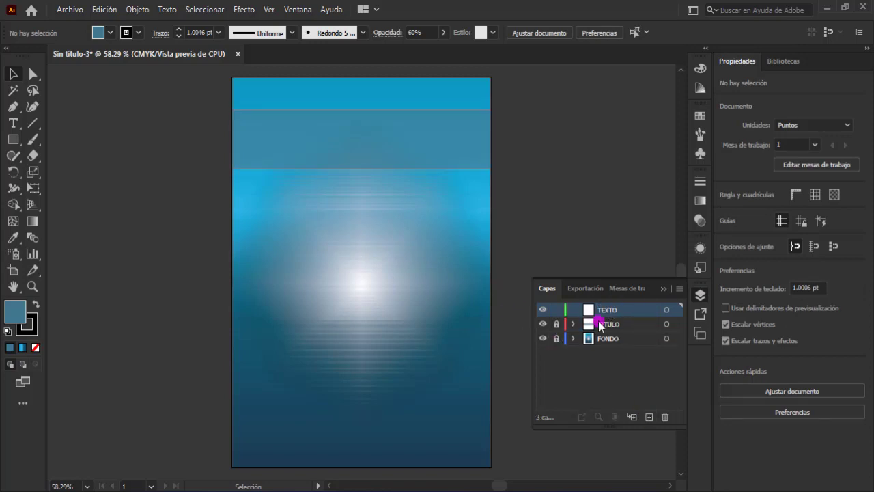
Unlock TITULO, make the band slightly taller, and place text on the TEXTO layer.
click(600, 324)
click(556, 323)
click(252, 130)
drag(362, 169, 362, 176)
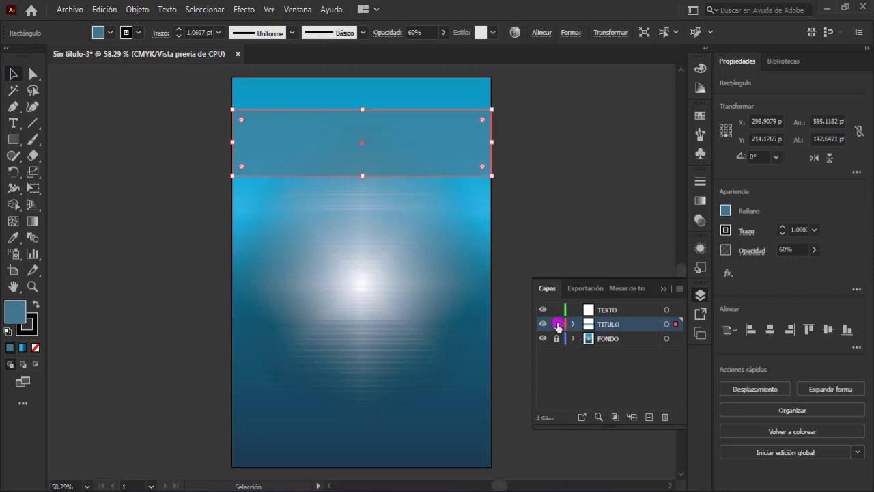
click(604, 309)
click(700, 294)
key(t)
click(265, 144)
text(VAMOS AL)
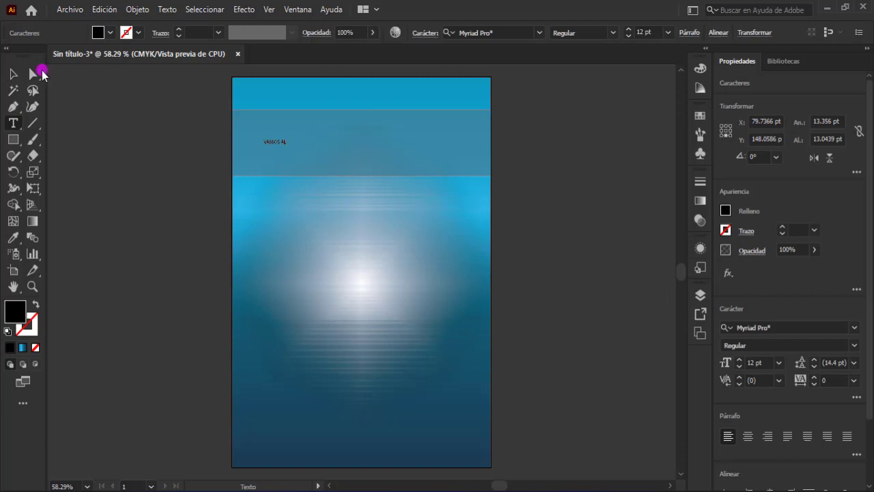
Set VAMOS AL in Impact and scale it to fill the top band.
click(13, 74)
drag(287, 146, 462, 155)
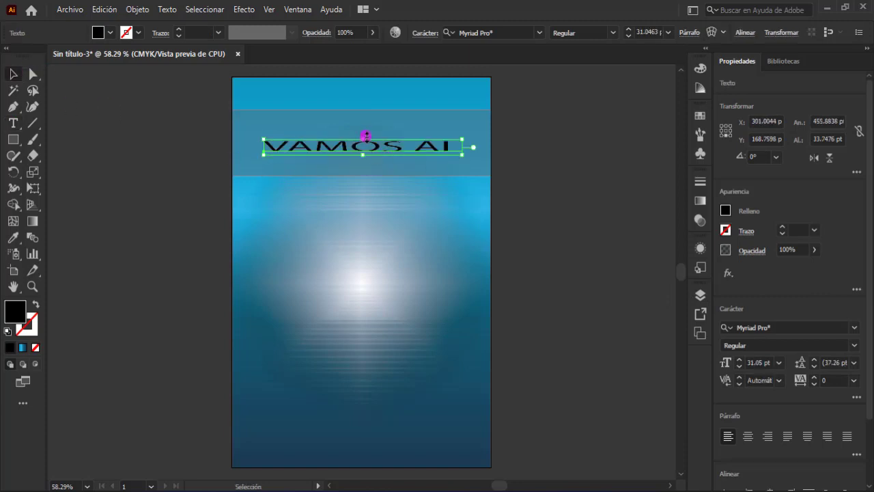
mouse_move(366, 137)
mouse_down()
mouse_move(365, 116)
mouse_move(354, 164)
mouse_up()
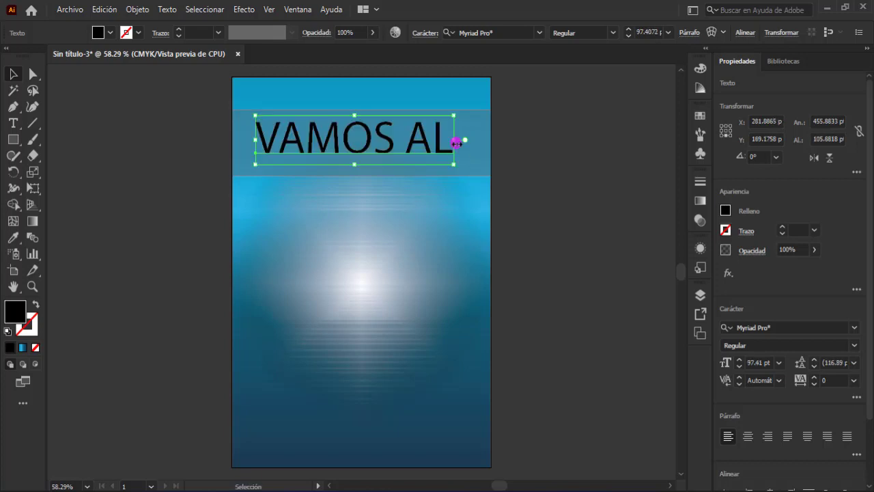
drag(455, 143, 471, 141)
click(496, 32)
text(IMP)
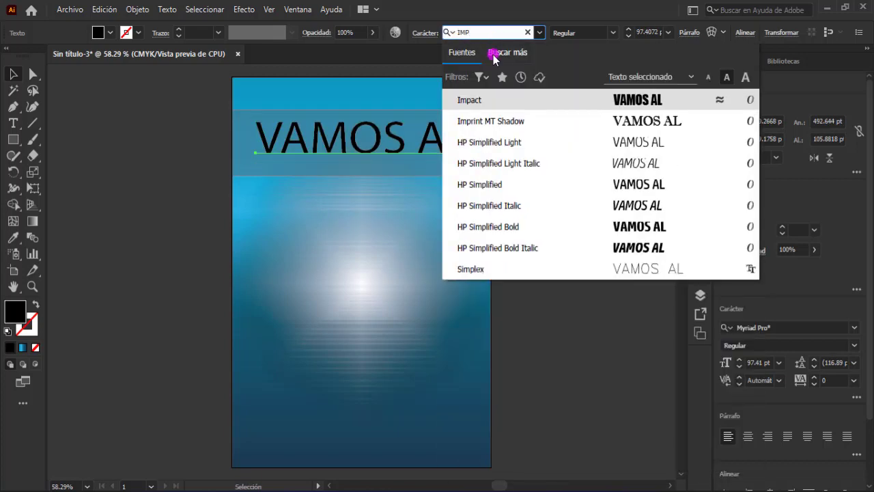
click(501, 101)
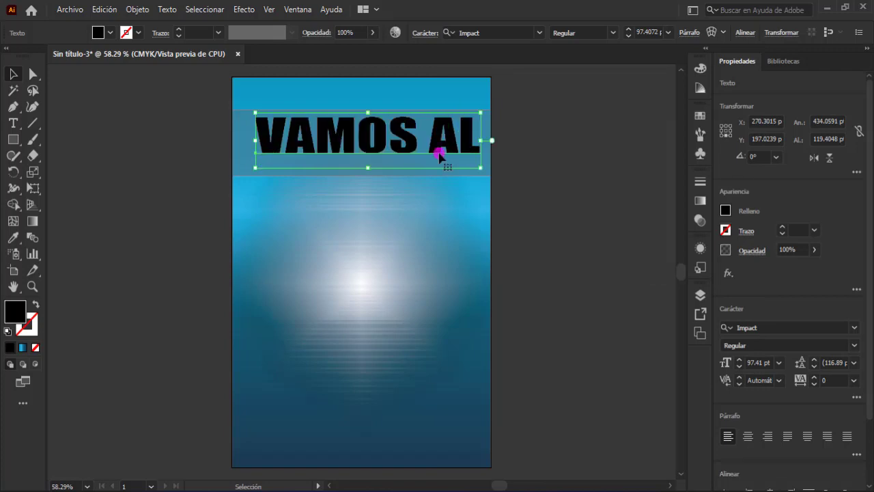
drag(439, 154, 421, 158)
drag(481, 141, 485, 144)
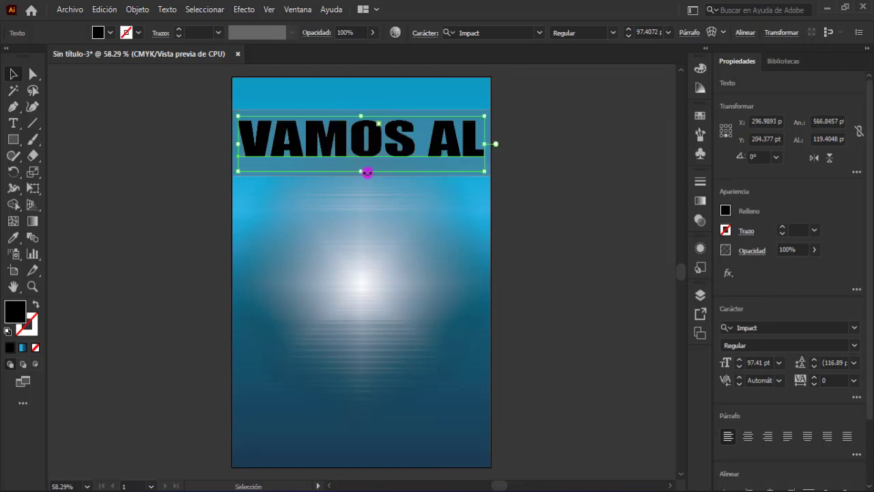
drag(361, 171, 363, 186)
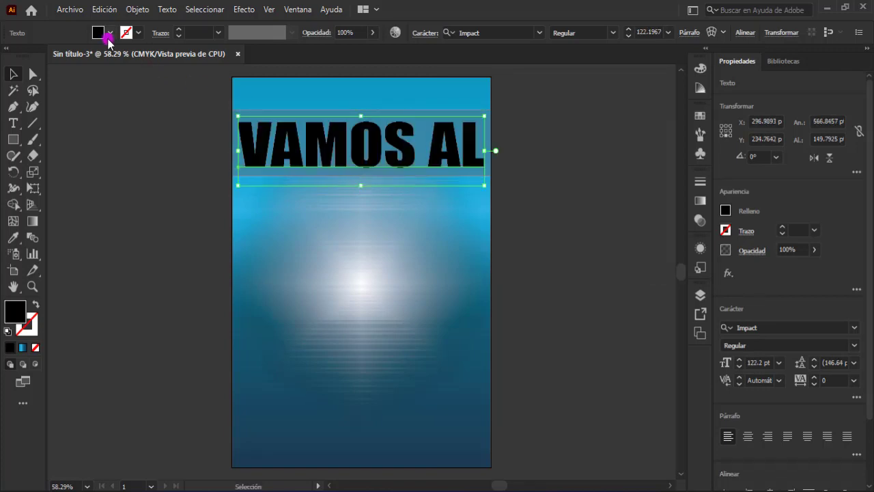
Make VAMOS AL white and add a drop shadow with 4 pt X and Y offsets.
click(108, 37)
click(106, 95)
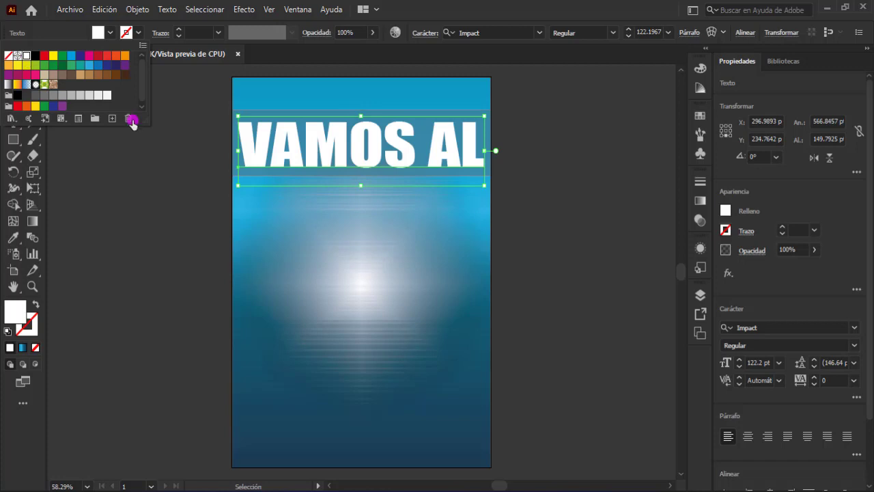
click(246, 11)
mouse_move(294, 131)
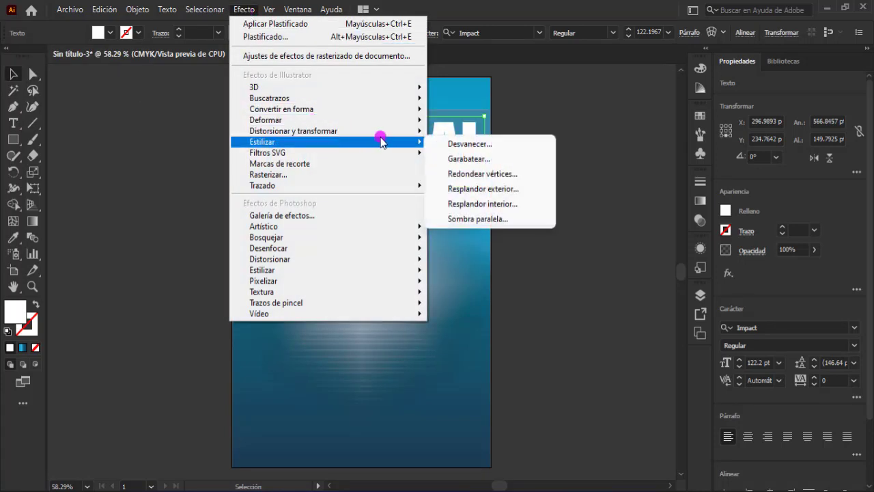
mouse_move(262, 141)
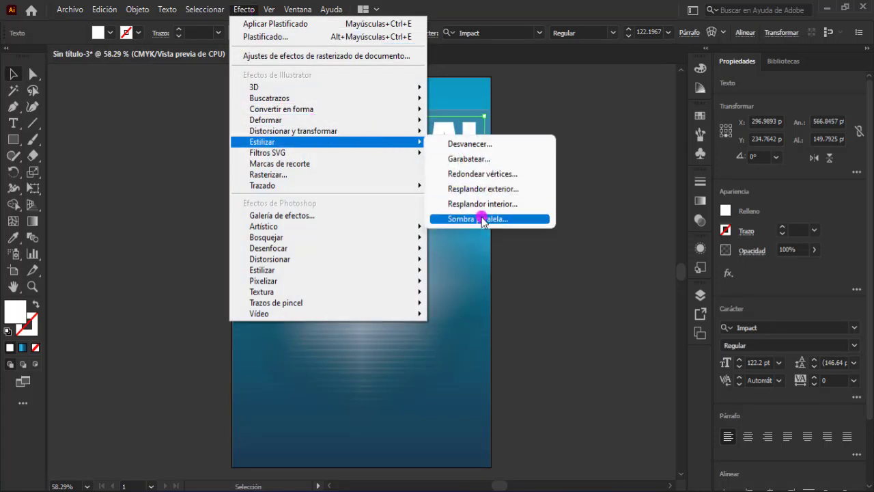
click(482, 219)
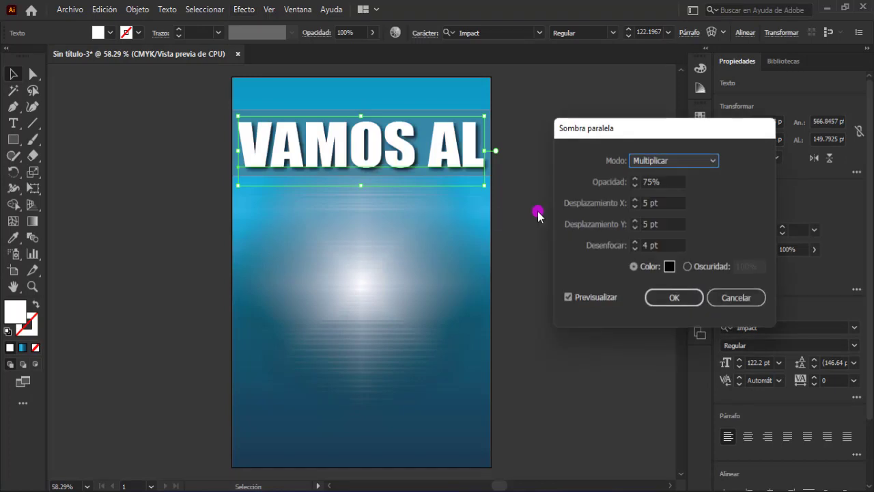
click(635, 207)
click(637, 226)
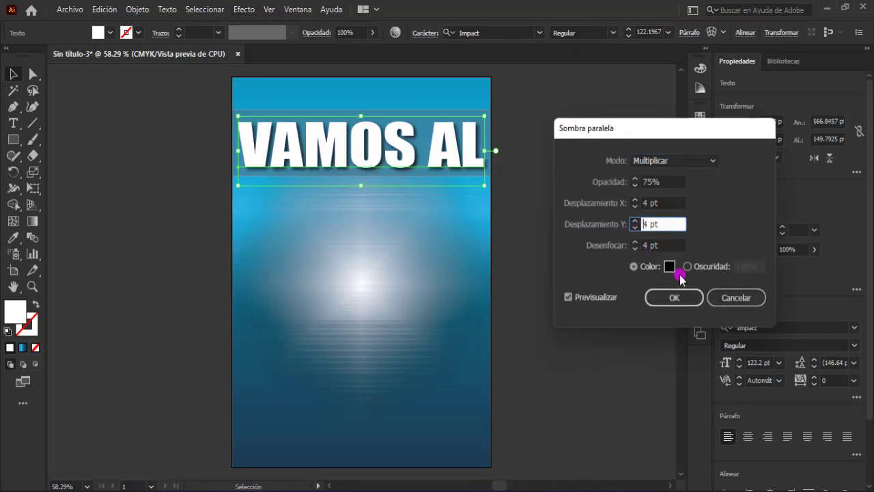
click(673, 297)
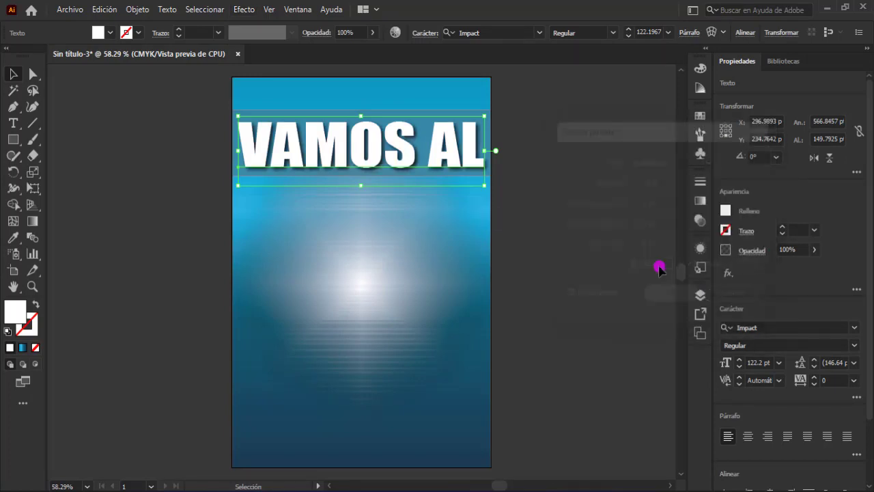
click(14, 123)
Add large '3D' text mid-poster and duplicate it above the original.
click(359, 240)
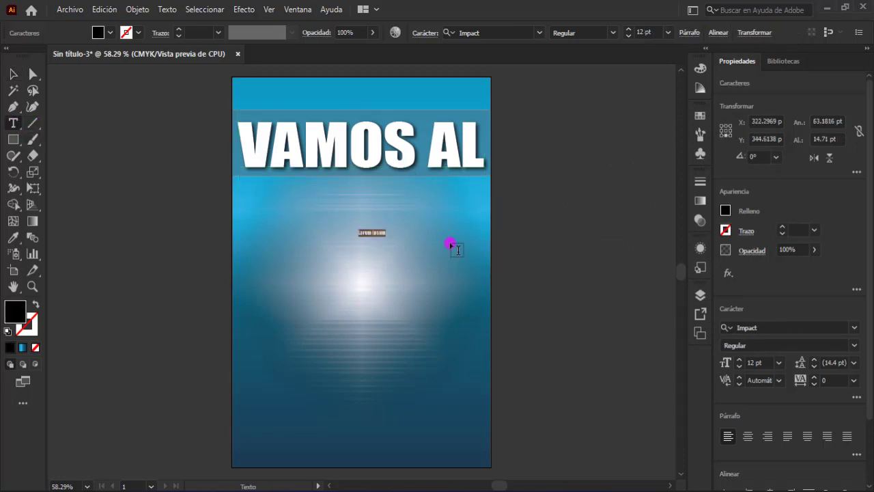
text(m)
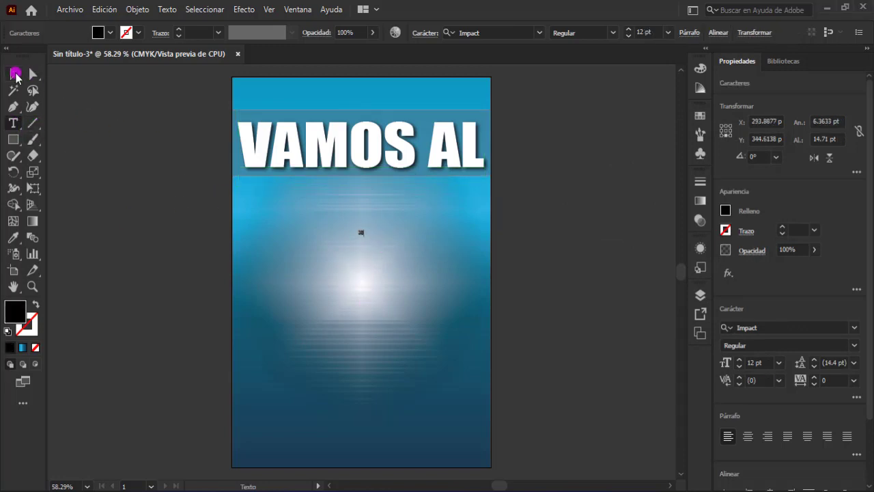
click(14, 74)
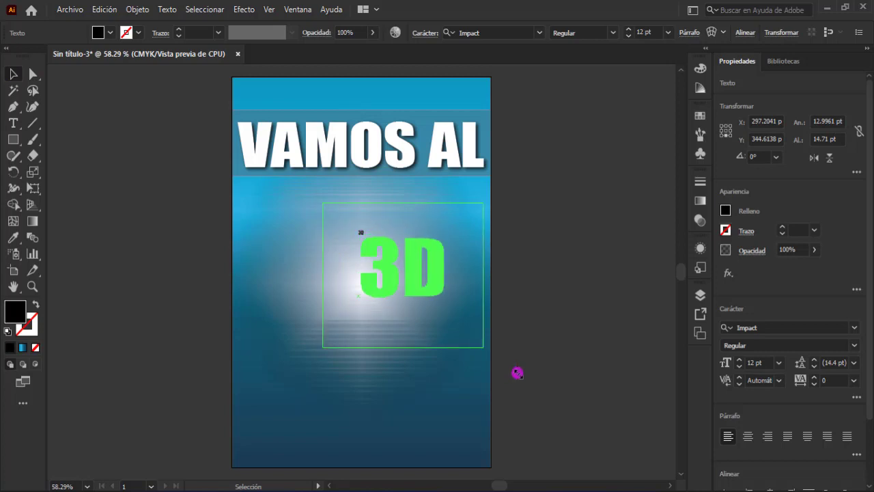
drag(397, 257, 455, 329)
mouse_move(414, 285)
mouse_down()
mouse_move(398, 258)
mouse_move(385, 424)
mouse_move(391, 258)
mouse_up()
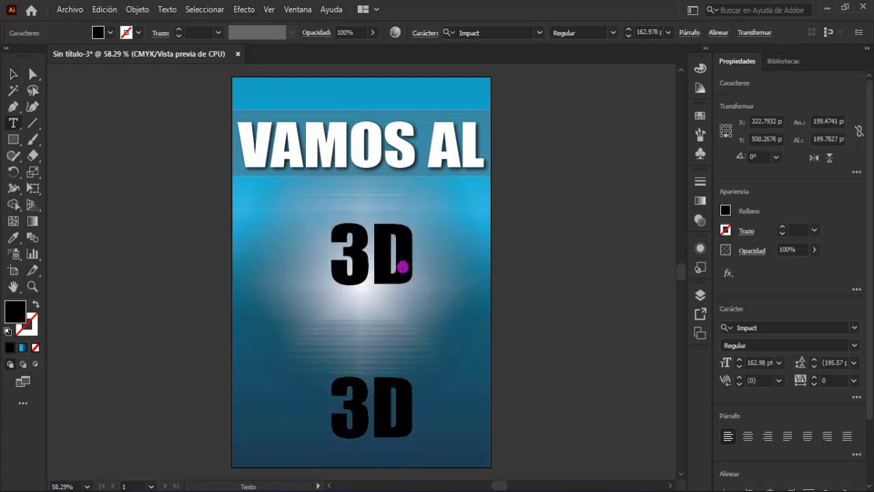
Change the copy to 'CINE', place it below VAMOS AL, and enlarge it.
double_click(341, 267)
text(CINE)
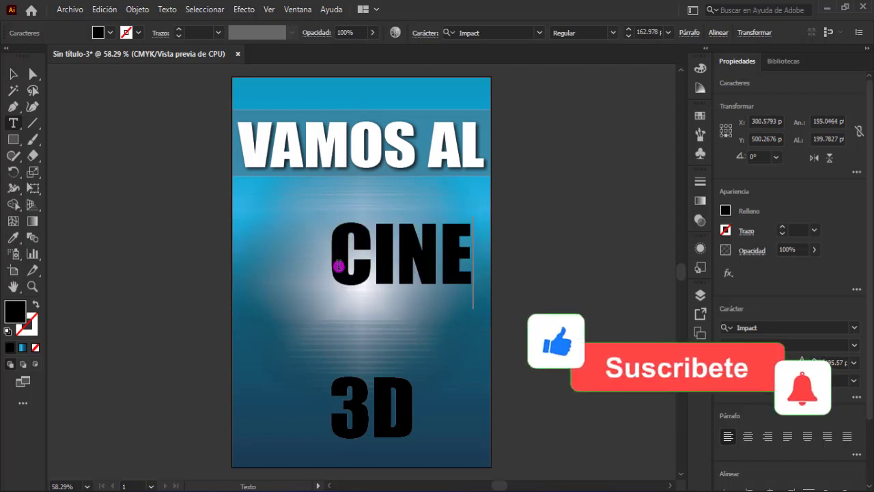
click(13, 74)
drag(378, 254, 366, 247)
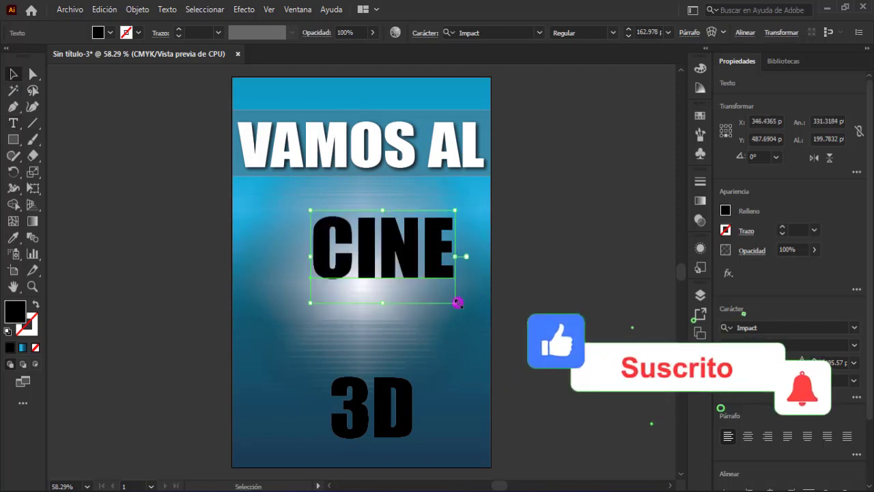
drag(457, 303, 491, 323)
drag(458, 271, 440, 257)
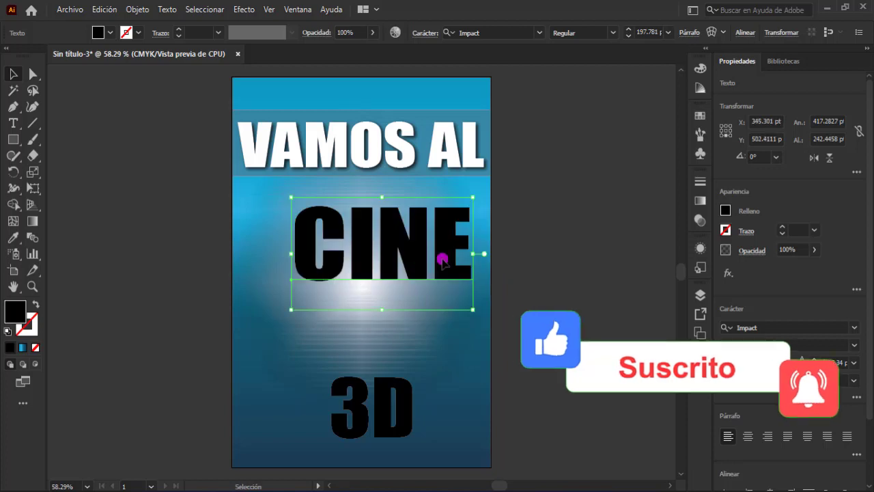
Fill CINE with muted blue-grey #5D89A0.
double_click(15, 313)
click(702, 254)
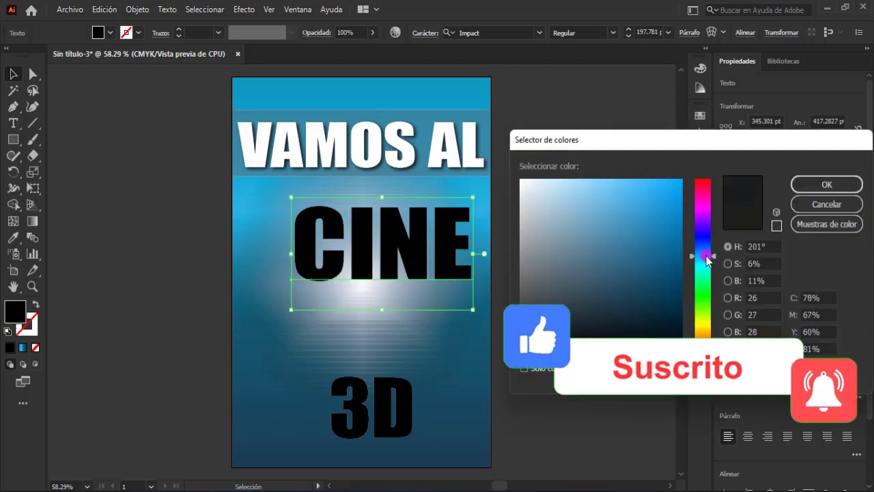
click(601, 260)
click(594, 258)
click(586, 240)
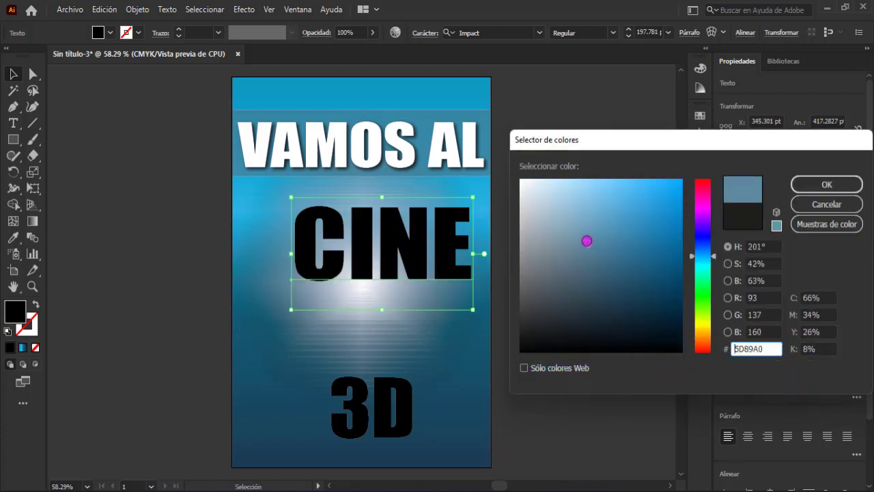
click(805, 183)
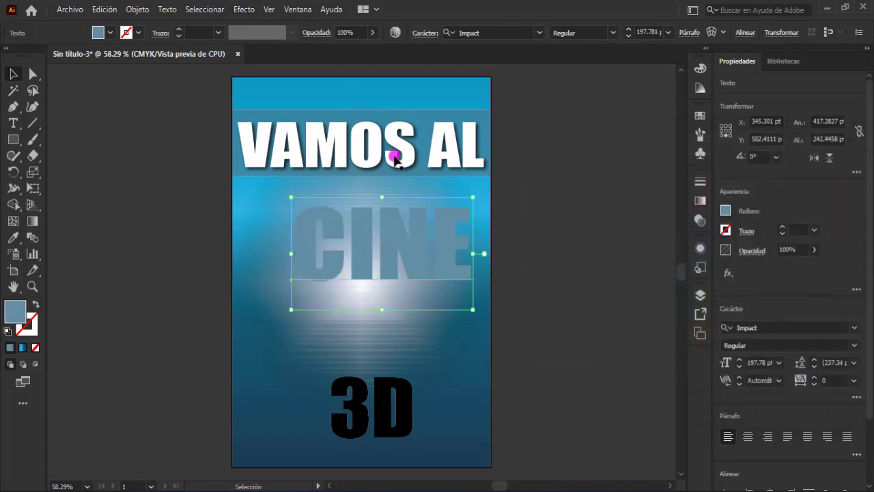
click(247, 11)
Extrude CINE 100 pt deep with -8°, 12° and 0° rotations.
click(459, 91)
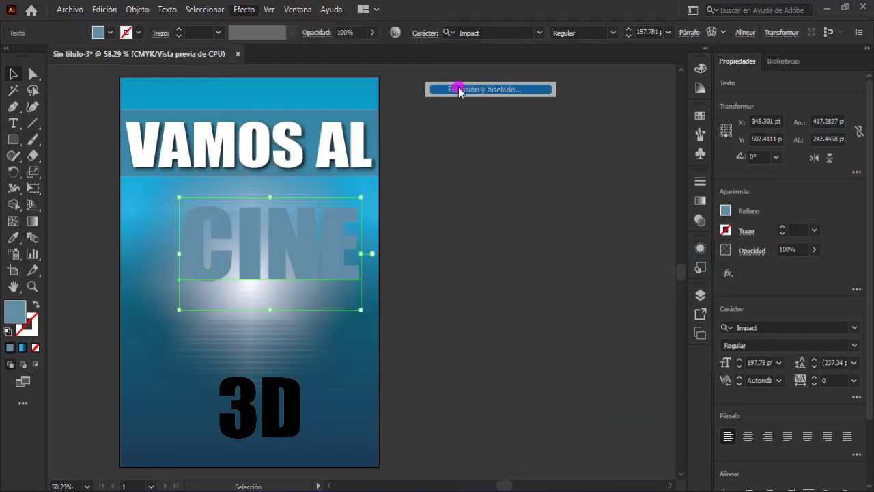
drag(488, 32, 453, 54)
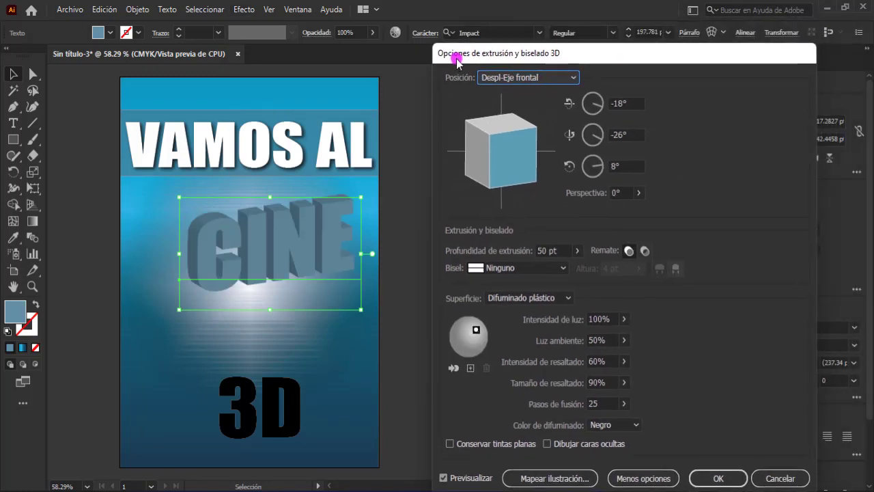
click(630, 103)
text(-8)
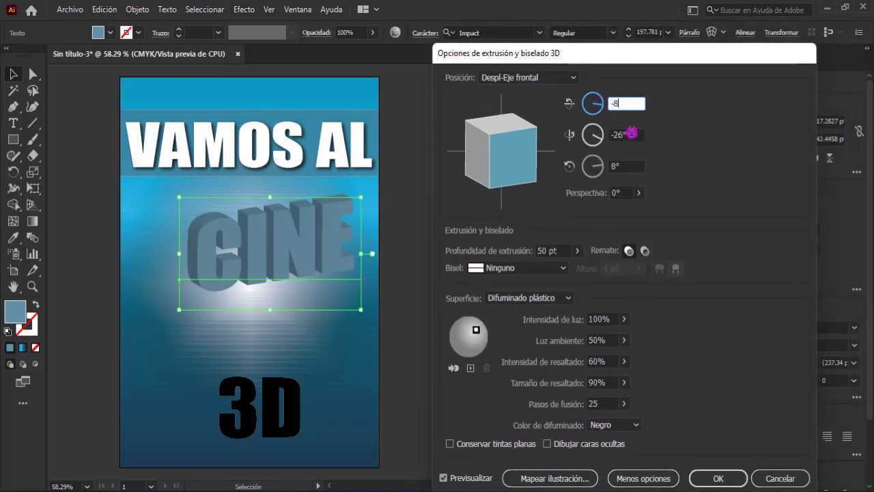
click(622, 133)
click(625, 166)
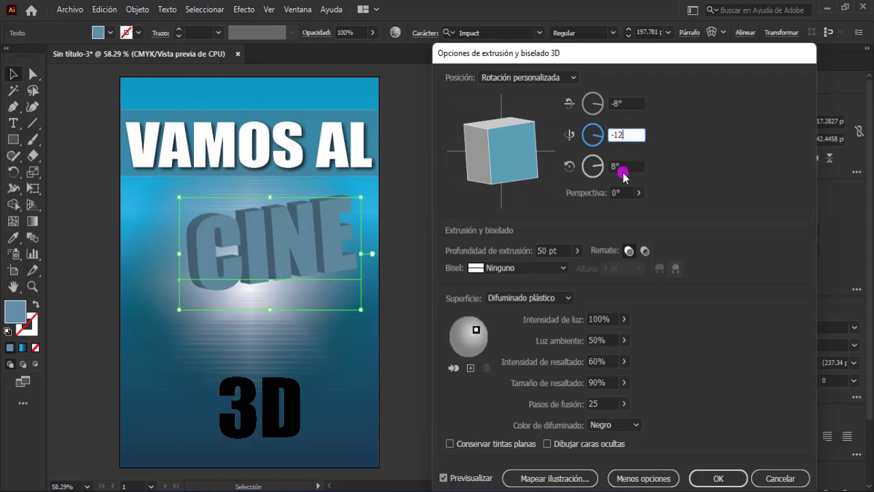
text(0)
key(Tab)
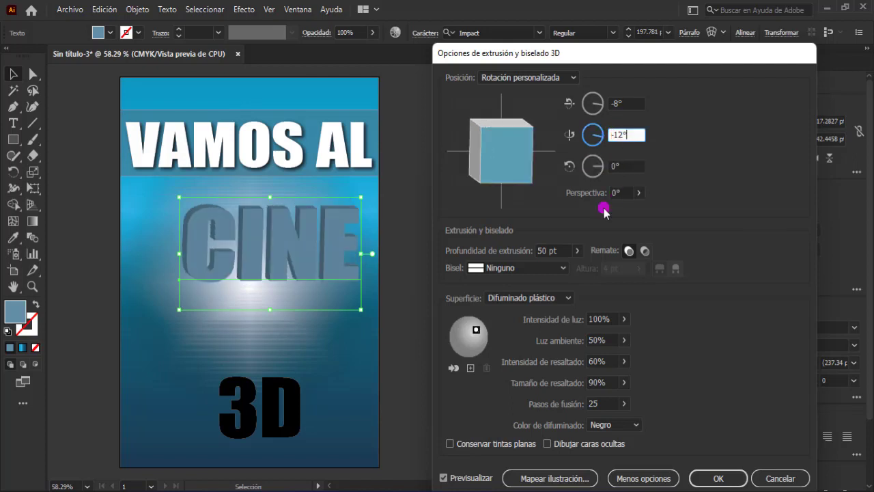
double_click(550, 250)
text(100)
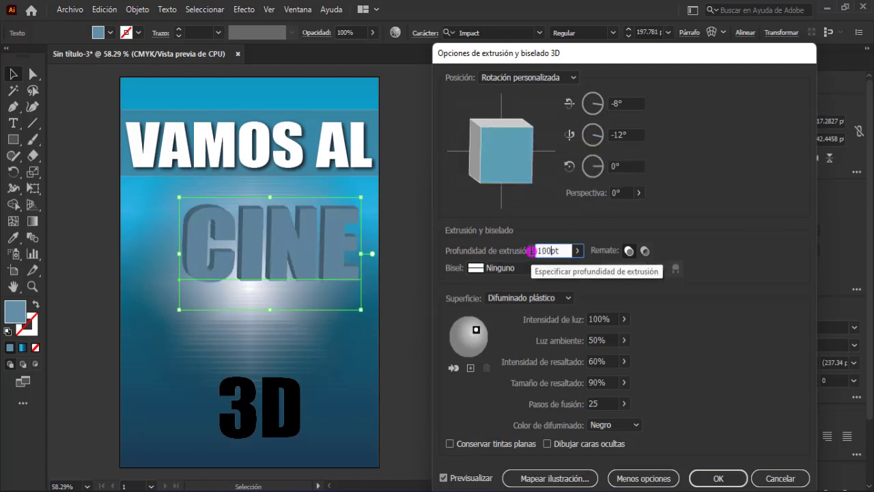
click(627, 135)
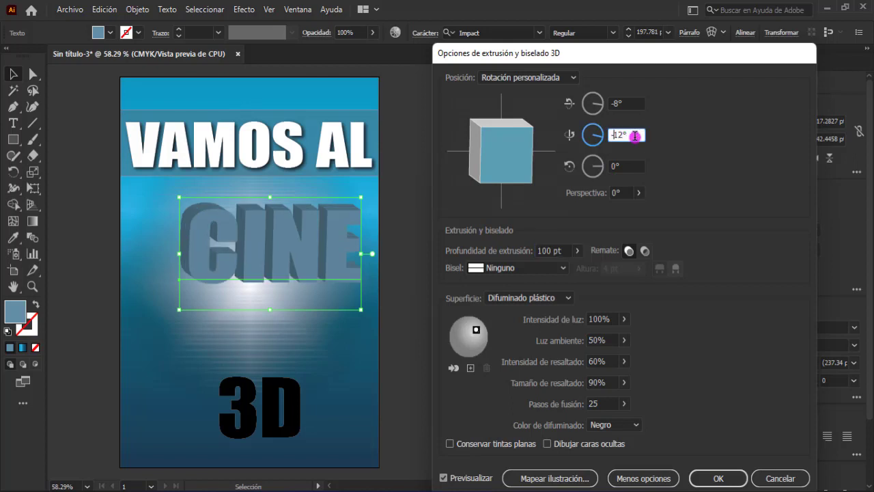
click(629, 166)
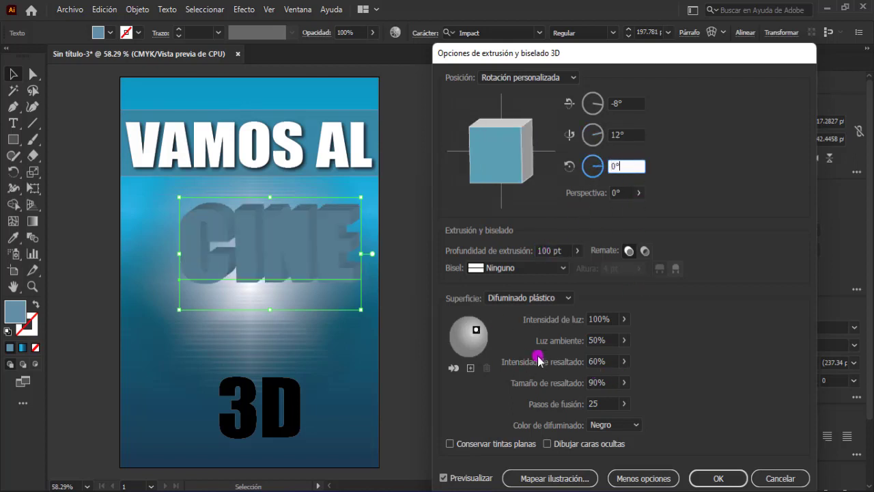
Move the light to the upper left and use a custom near-white shading colour.
drag(476, 329, 464, 341)
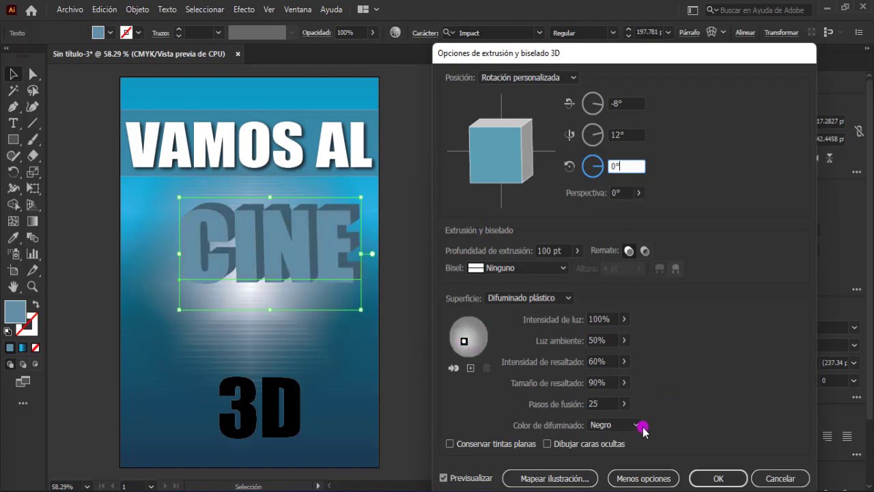
click(631, 424)
click(618, 470)
click(656, 426)
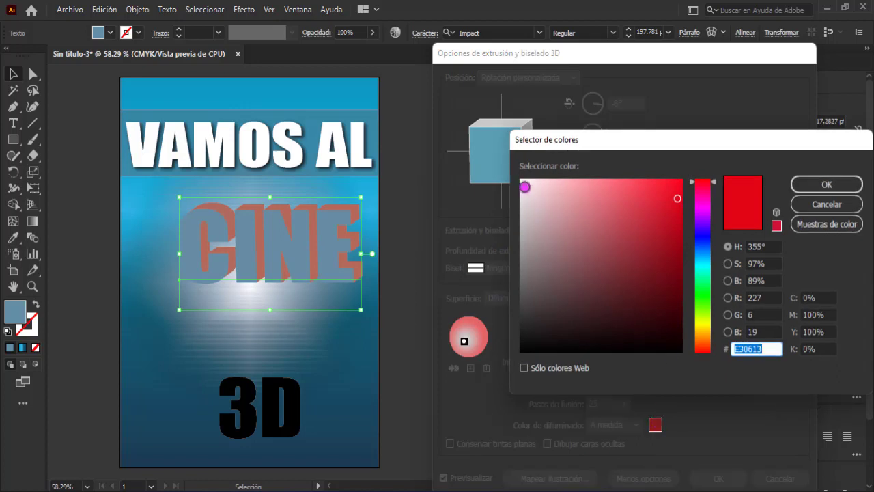
click(520, 188)
click(794, 186)
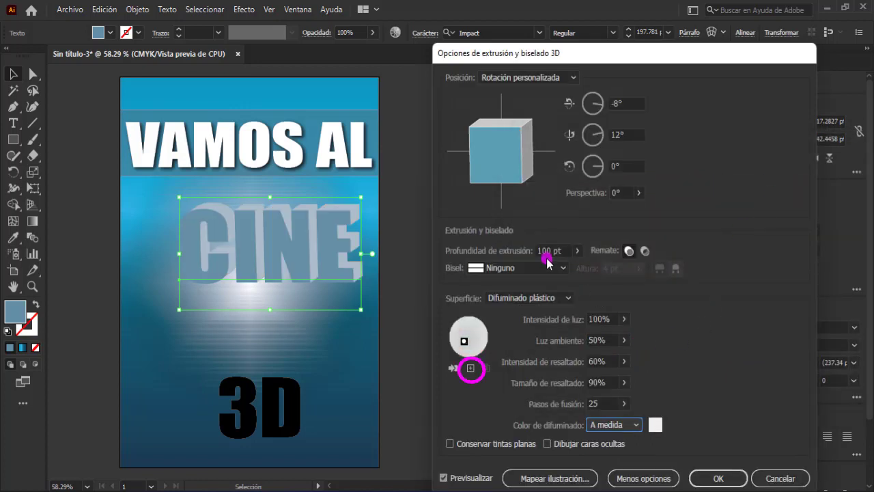
Add and position a second light, and set ambient light to 0%.
click(471, 367)
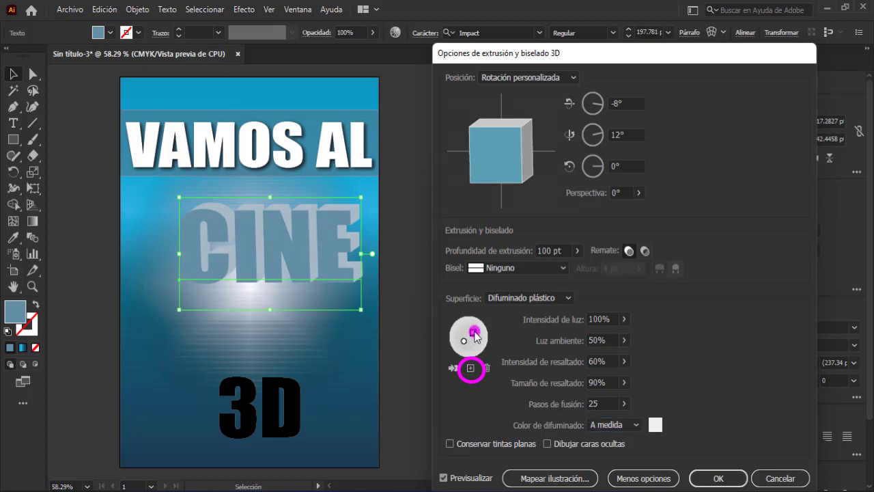
drag(475, 336, 481, 333)
drag(478, 328, 481, 331)
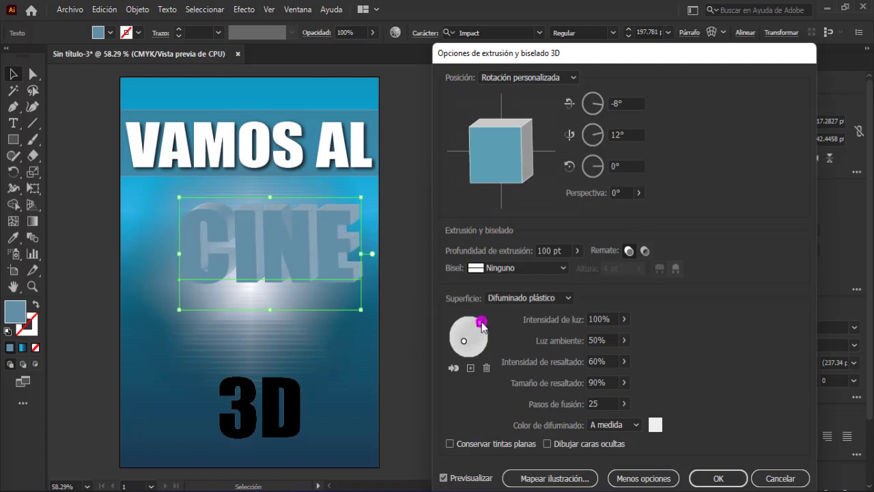
click(618, 358)
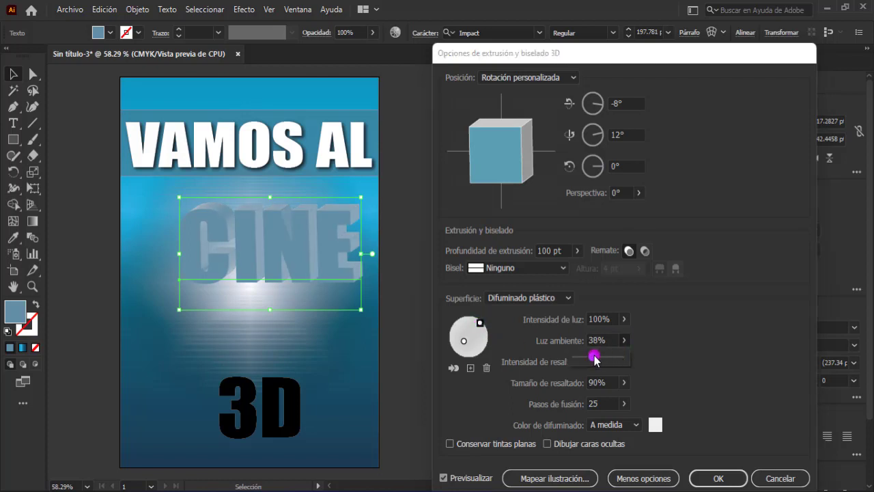
click(515, 339)
drag(480, 325, 482, 331)
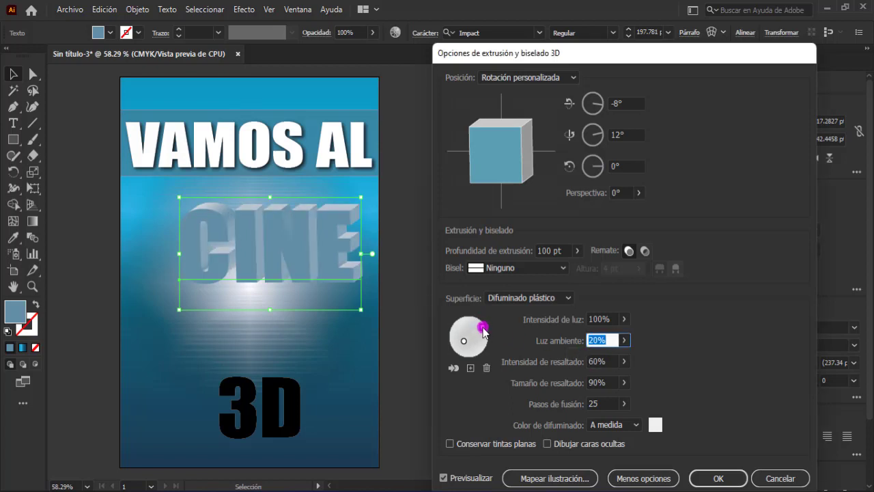
click(624, 340)
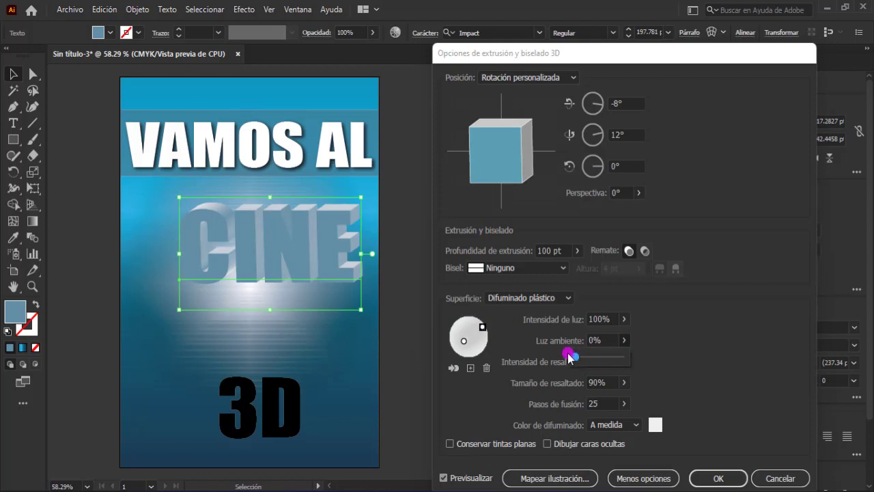
click(655, 330)
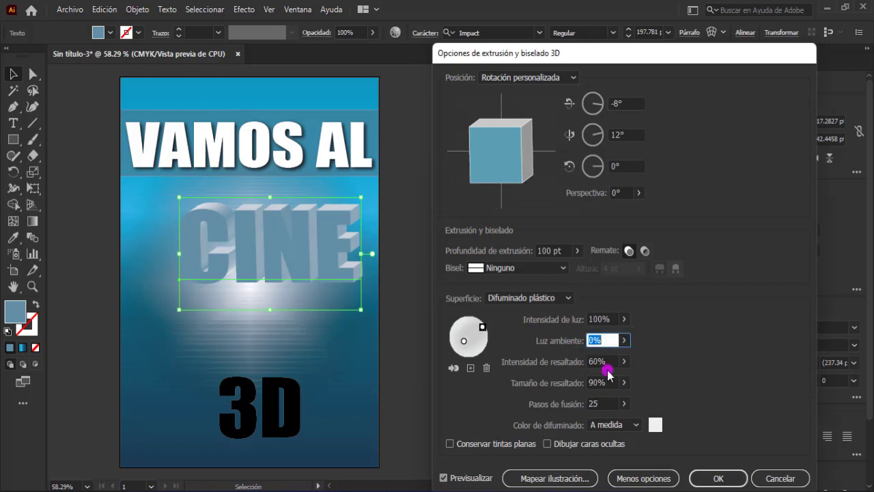
click(717, 477)
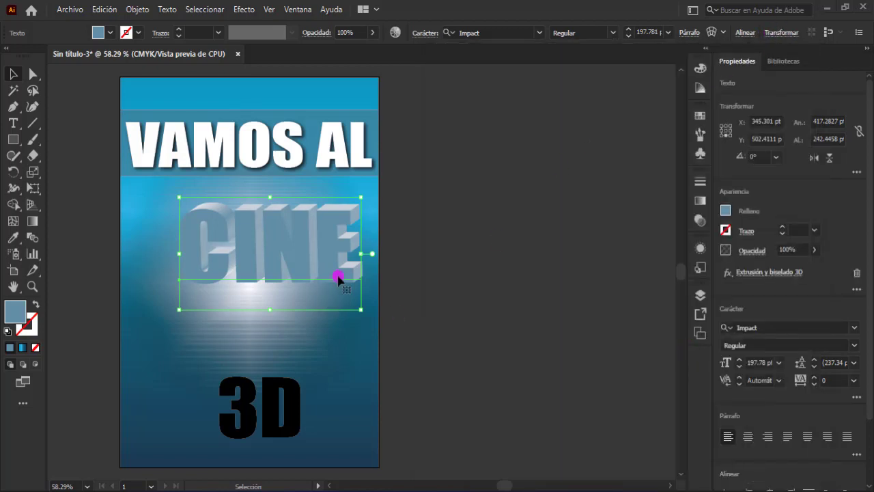
Zoom in and shift the CINE lettering slightly to the left.
click(273, 334)
scroll(300, 284, up, 1)
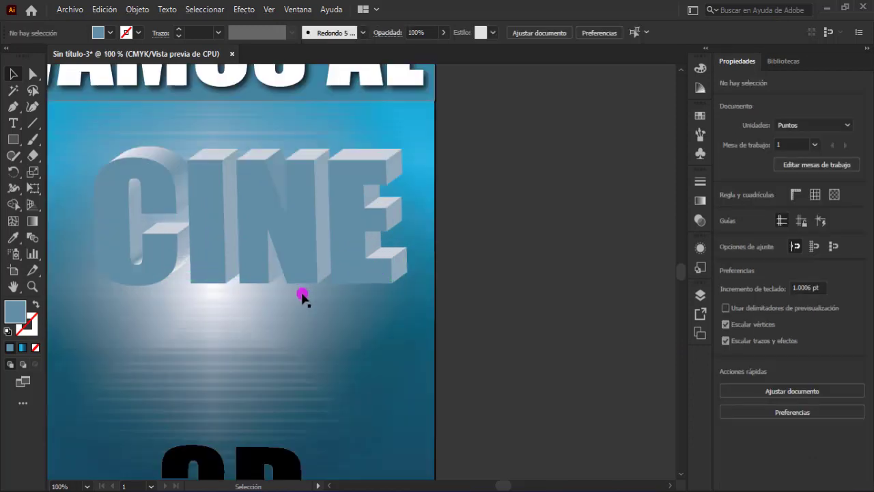
click(358, 302)
drag(332, 255, 307, 256)
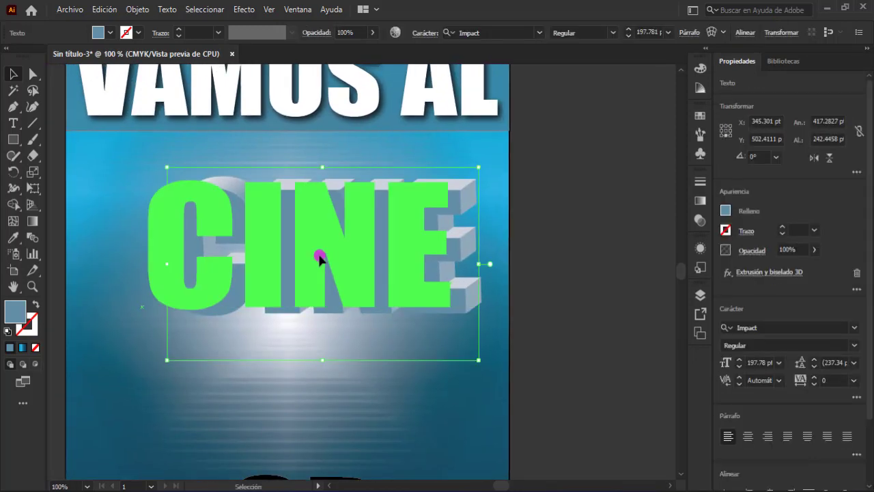
click(75, 166)
Pen-draw a closed shadow shape curving under the C and extending past the E.
key(p)
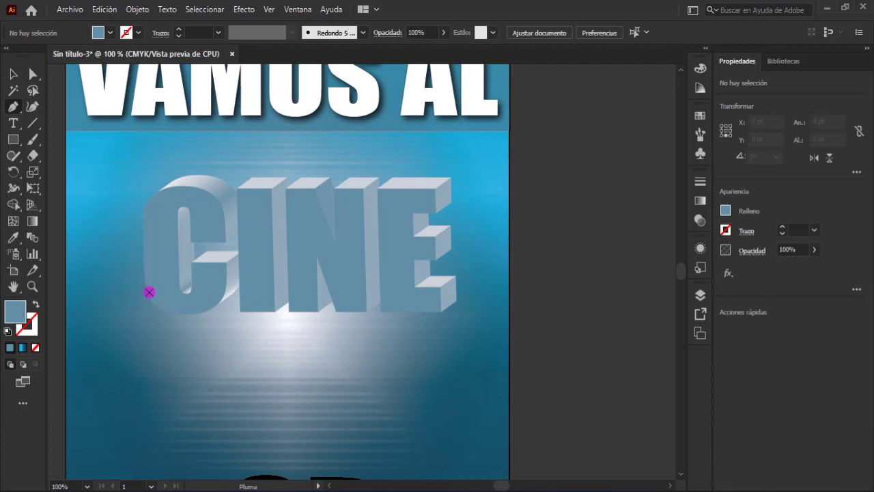
click(149, 297)
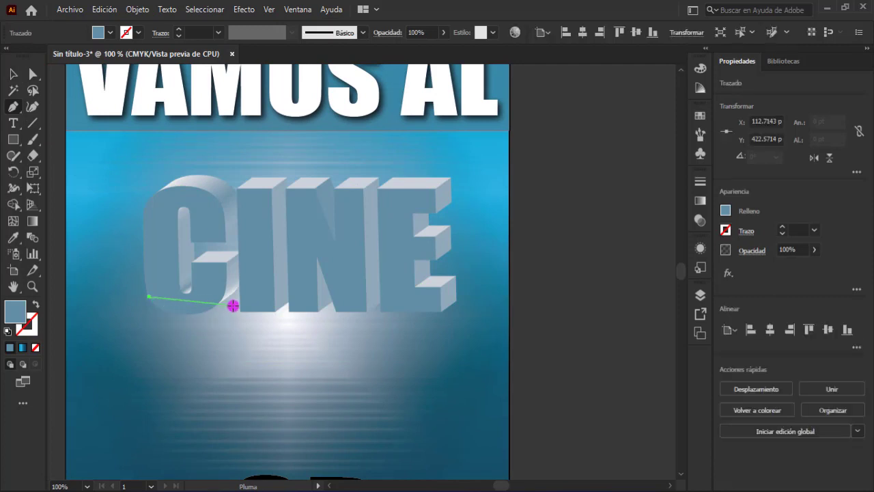
drag(235, 303, 304, 254)
drag(234, 314, 286, 315)
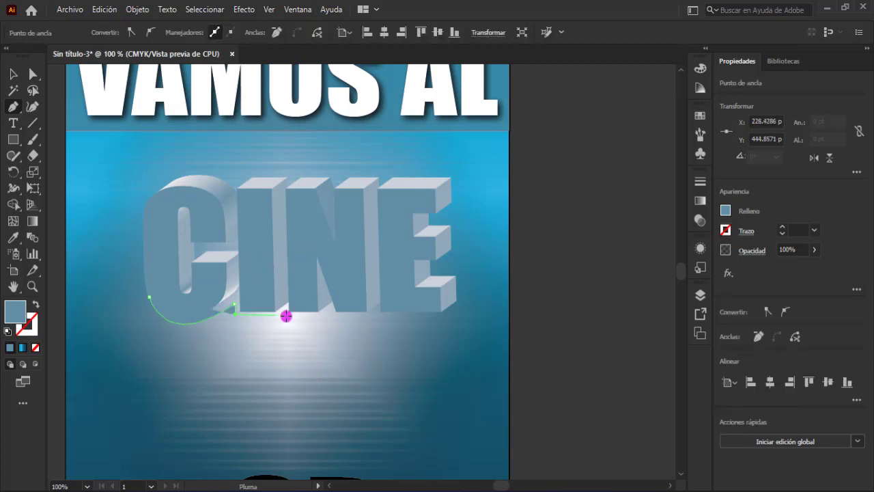
click(455, 316)
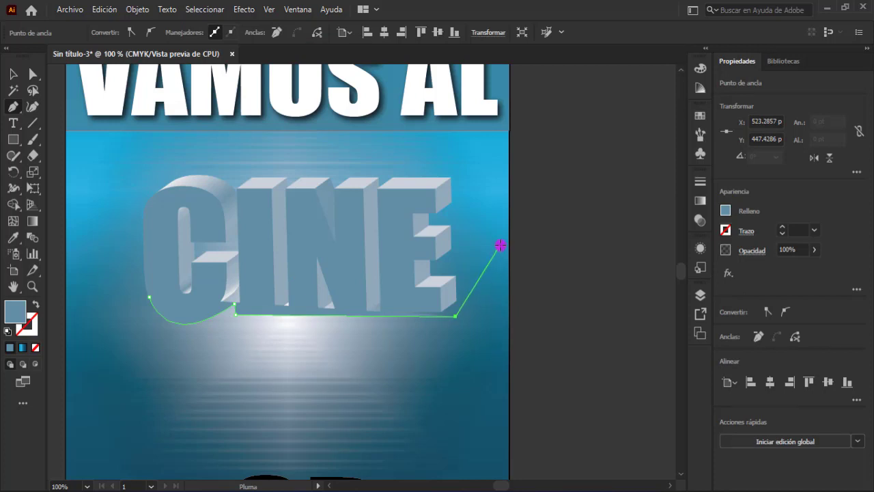
click(500, 244)
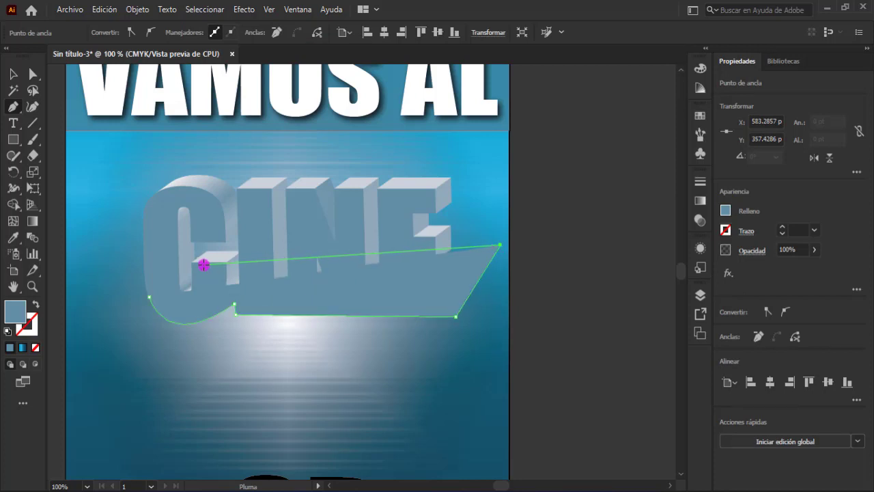
drag(148, 297, 144, 296)
click(13, 74)
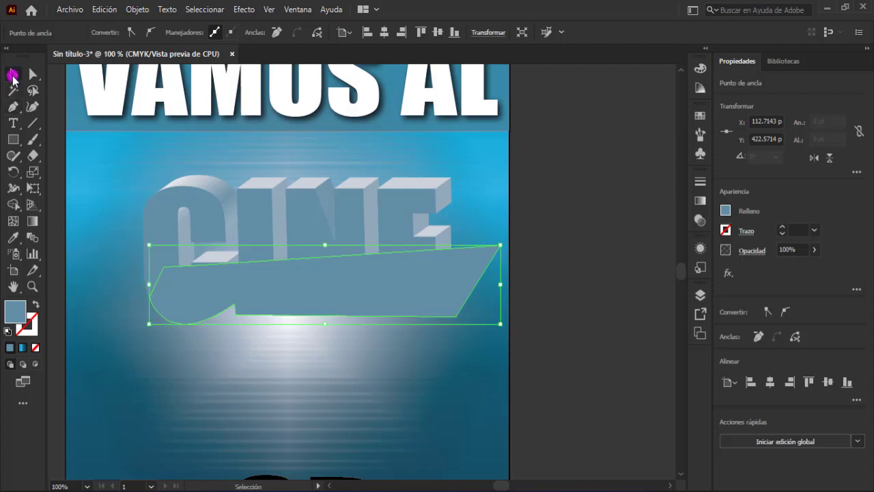
scroll(312, 199, down, 5)
drag(316, 164, 311, 244)
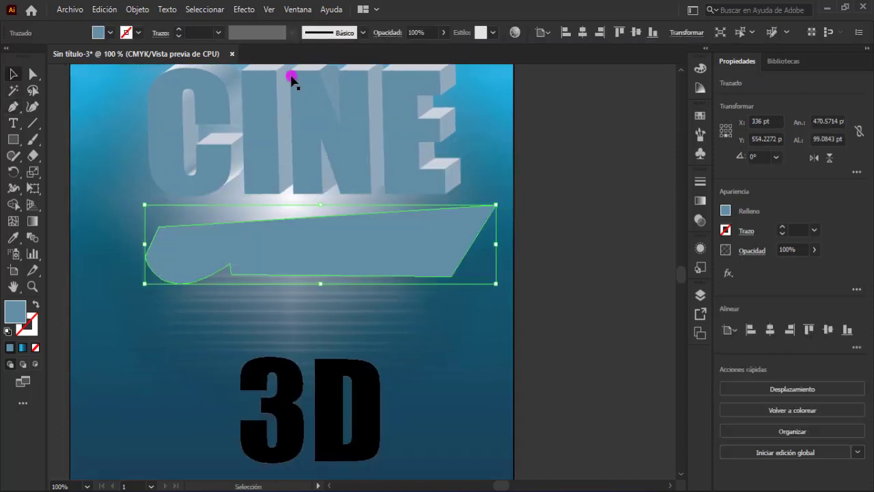
Add a Sombra paralela drop shadow with a 3 pt vertical offset to the shape.
click(244, 10)
mouse_move(262, 142)
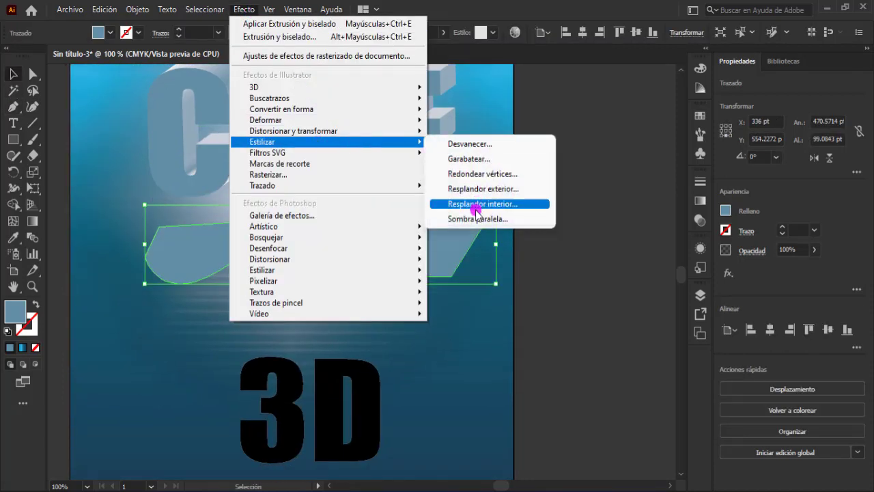
click(477, 219)
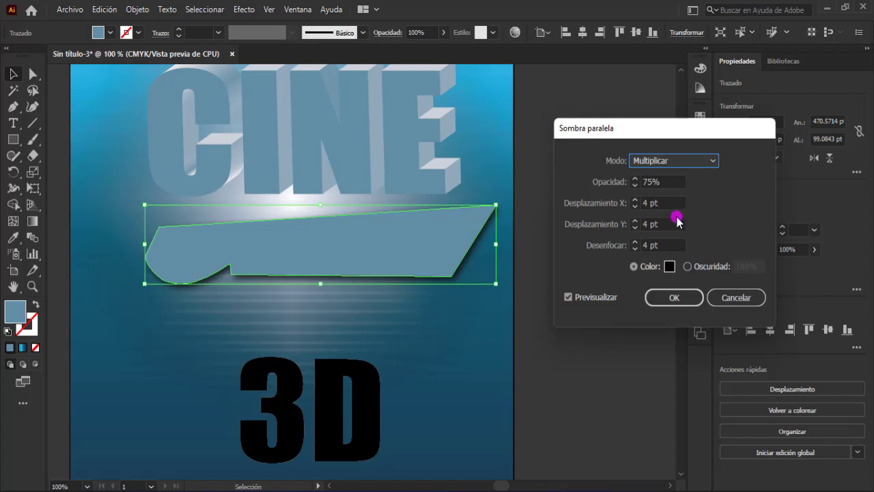
click(634, 229)
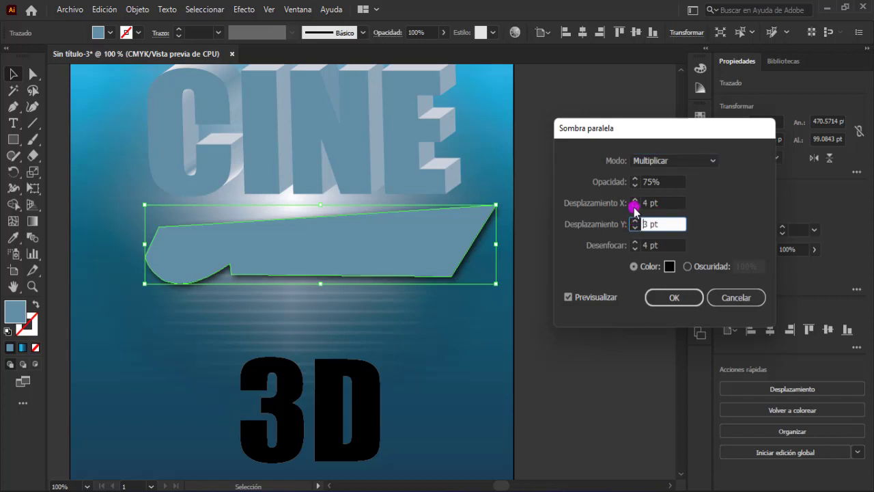
click(673, 297)
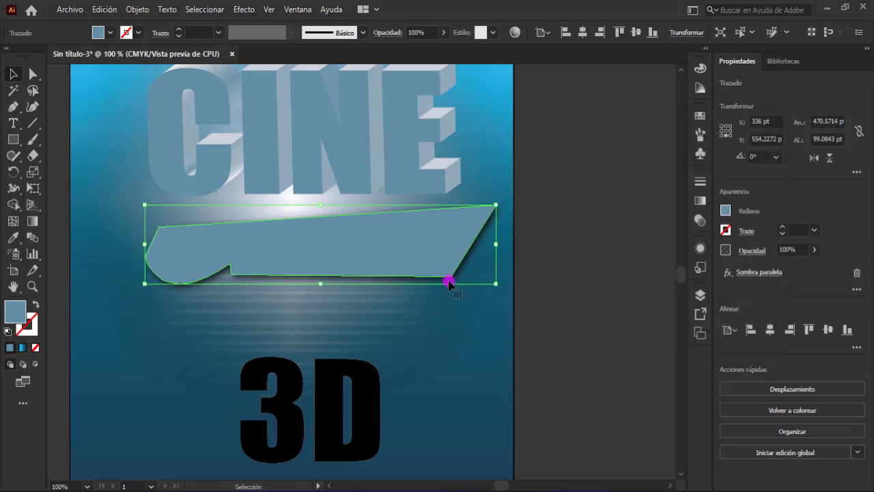
Expand the appearance, ungroup, and delete the blue shape to keep only its shadow.
click(137, 10)
click(214, 184)
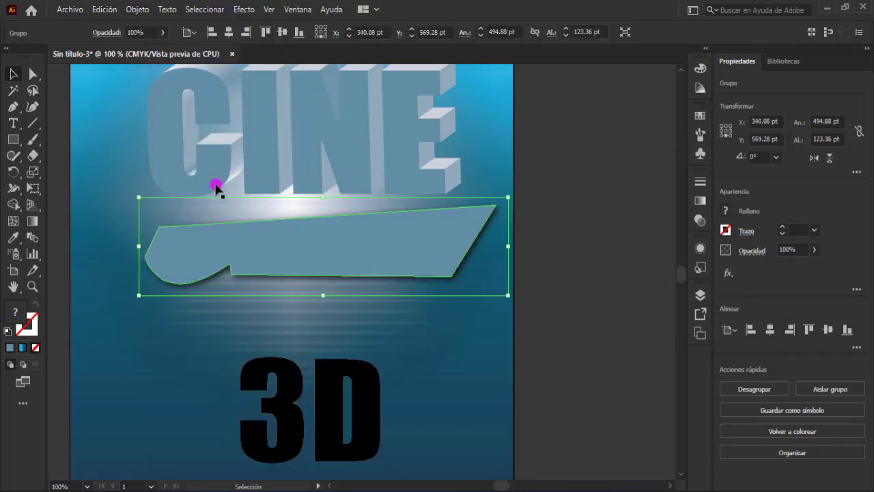
right_click(321, 237)
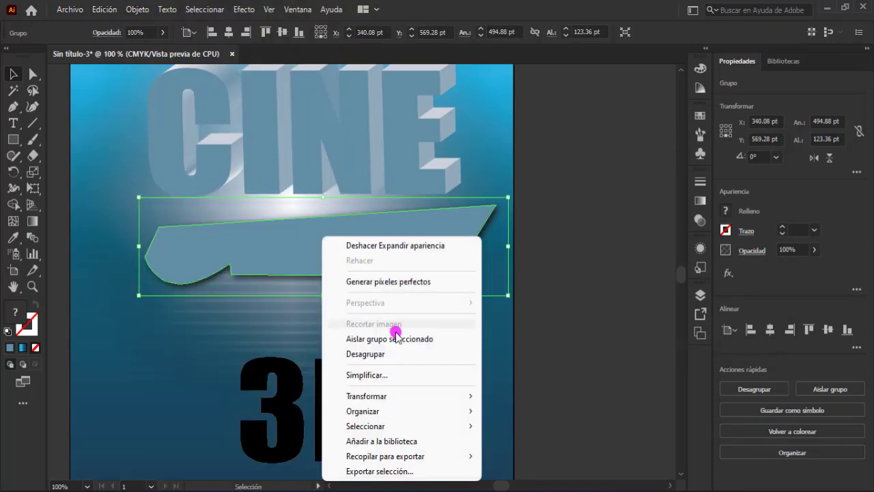
click(375, 352)
click(440, 250)
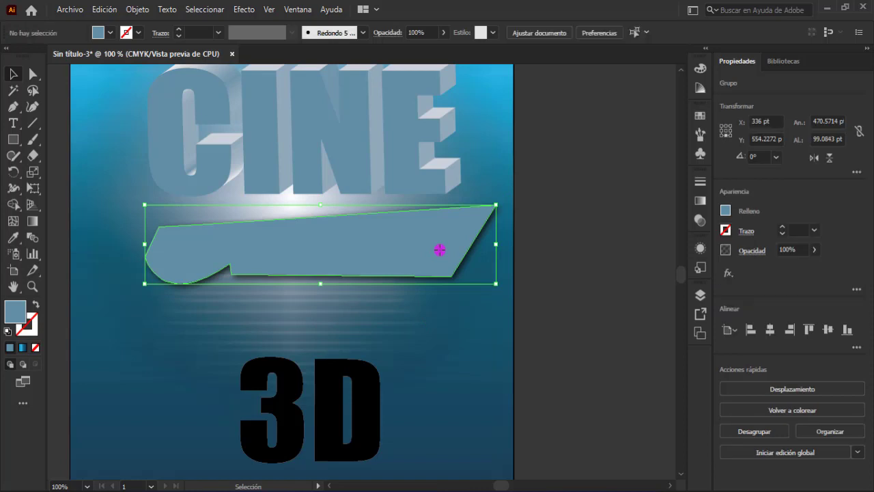
key(Delete)
Move the blurred shadow up toward CINE and send it backward behind the lettering.
drag(387, 250, 375, 184)
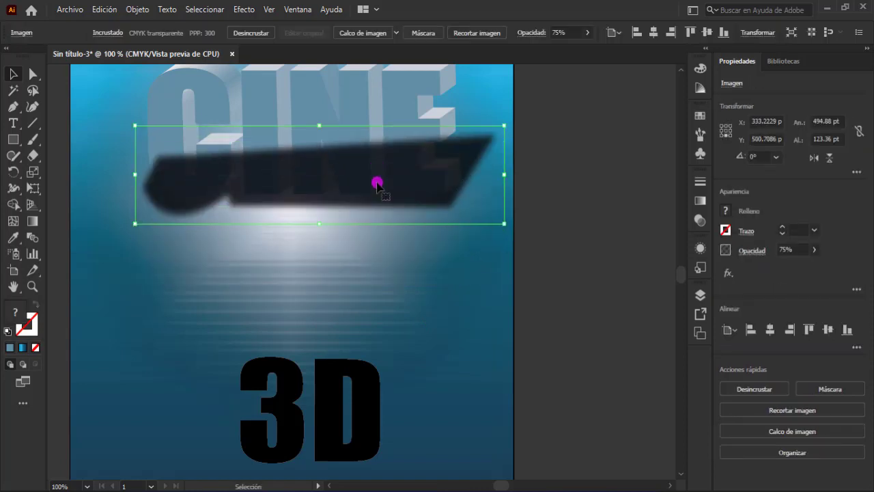
right_click(377, 184)
mouse_move(452, 299)
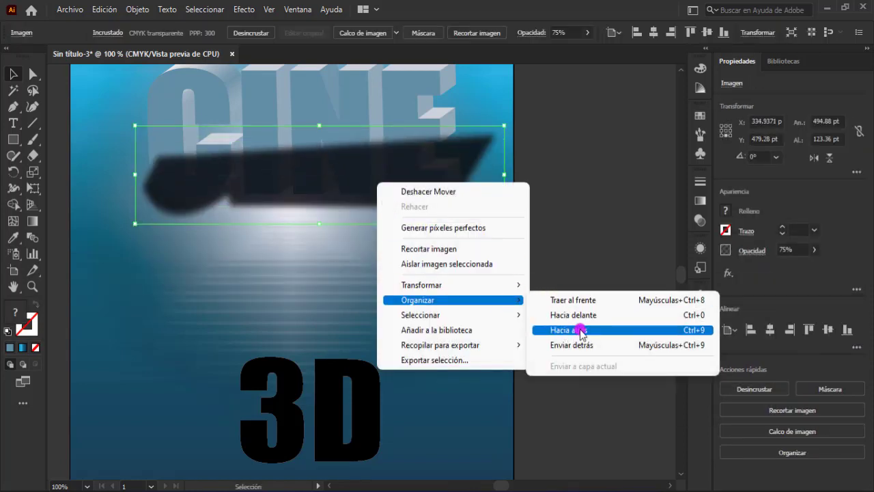
click(582, 332)
Nudge the shadow up and right so it peeks out along CINE's base, then deselect.
key(Up)
key(Up)
key(Right)
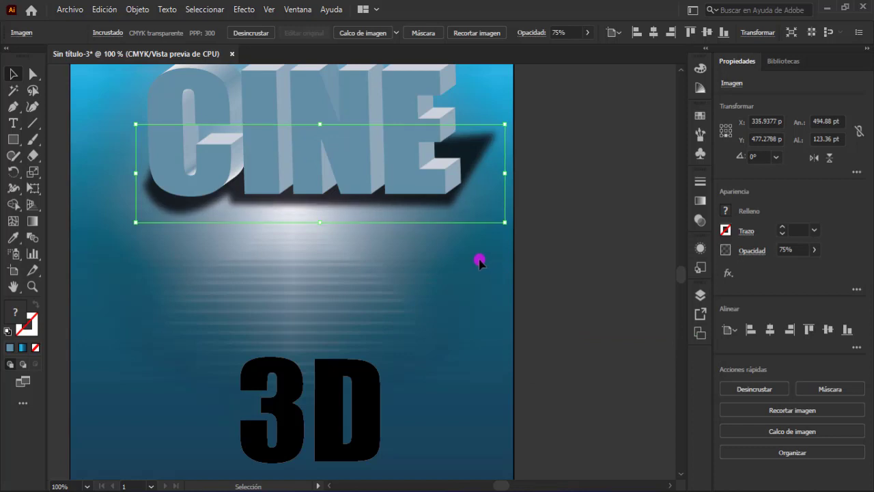
key(Right)
key(Right)
key(Right)
key(Right)
key(Right)
key(Up)
key(Up)
key(Up)
key(Up)
key(Right)
key(Right)
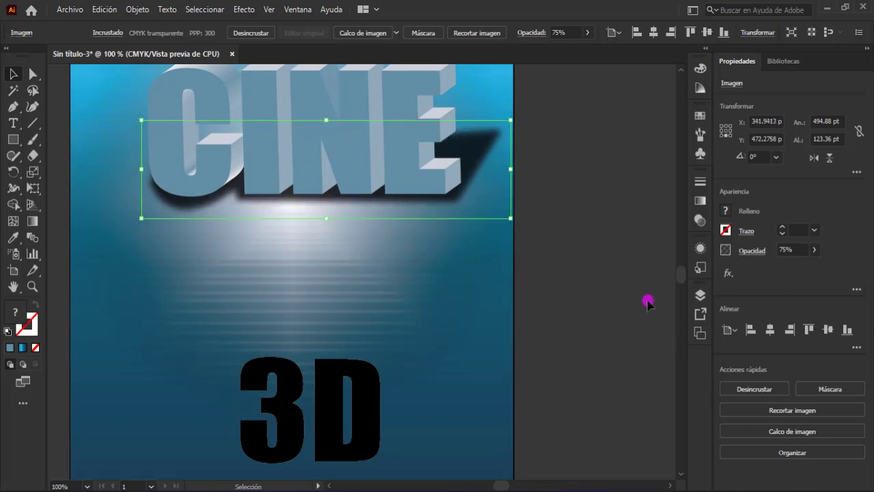
key(Right)
key(Right)
key(Up)
key(Up)
key(Up)
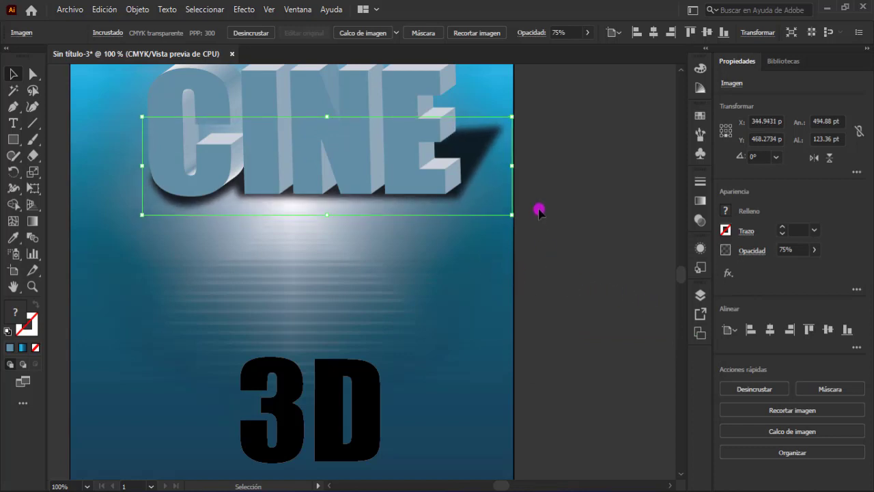
click(539, 212)
mouse_move(544, 189)
mouse_down()
mouse_move(523, 240)
mouse_move(527, 197)
mouse_up()
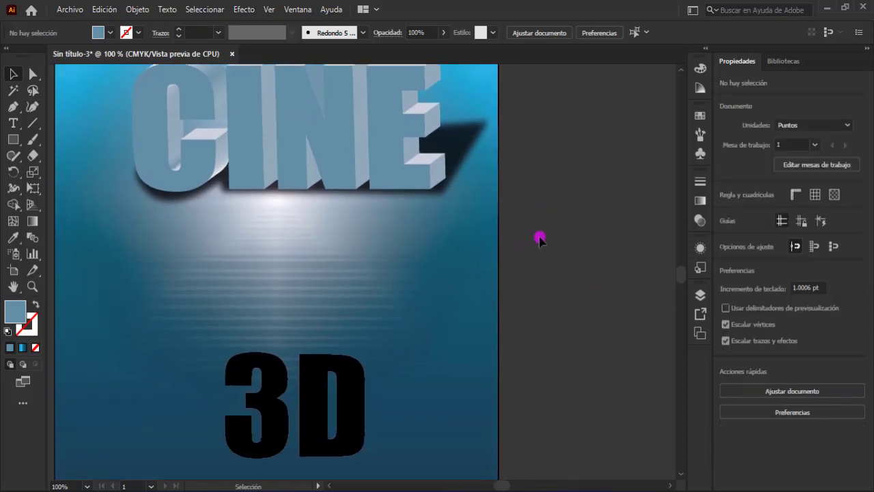
Shift the 3D text slightly right and enlarge it considerably.
scroll(444, 301, down, 2)
click(347, 361)
drag(250, 267, 137, 172)
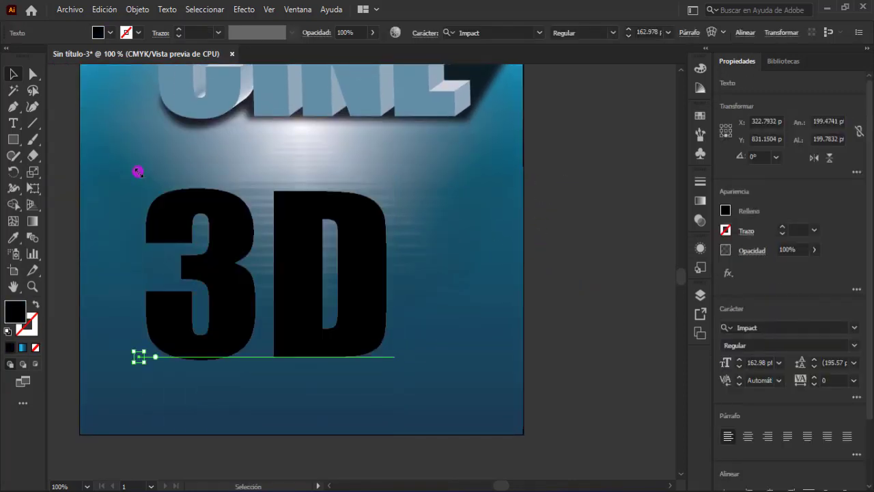
drag(345, 272, 357, 279)
drag(410, 421, 443, 442)
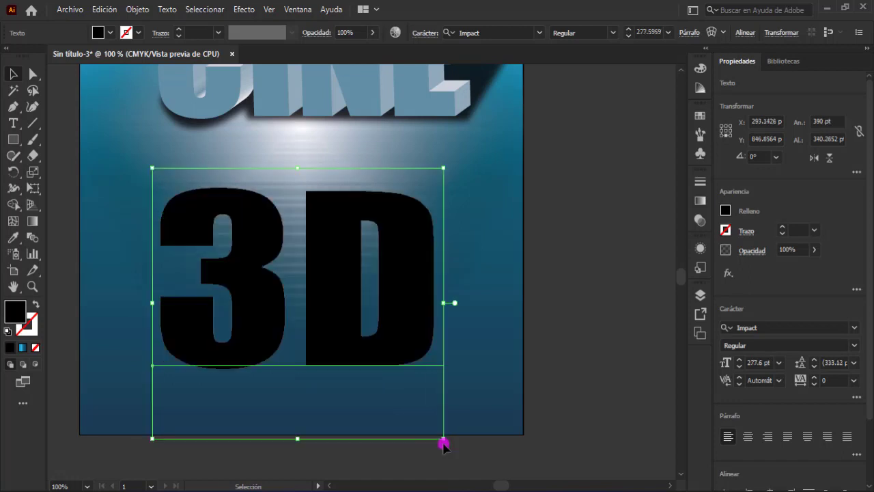
Eyedropper CINE's blue-grey fill onto 3D, enlarge it further, and move it lower.
scroll(565, 245, up, 1)
click(13, 237)
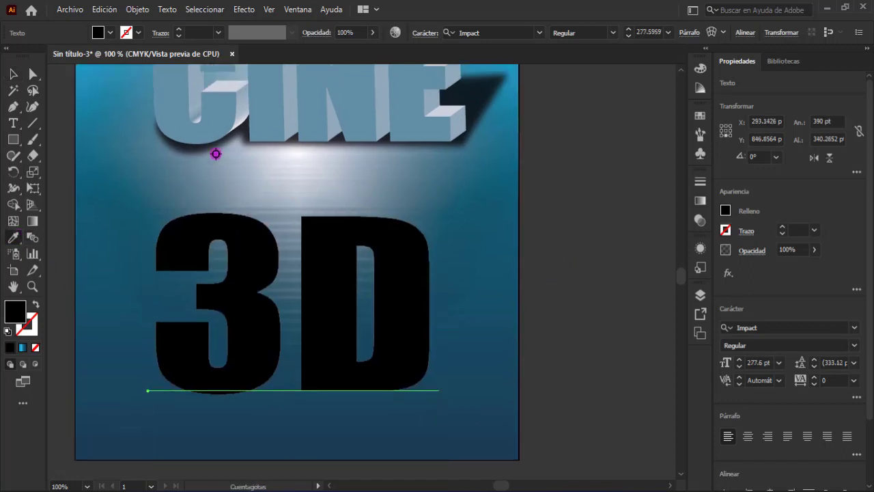
click(265, 113)
click(8, 73)
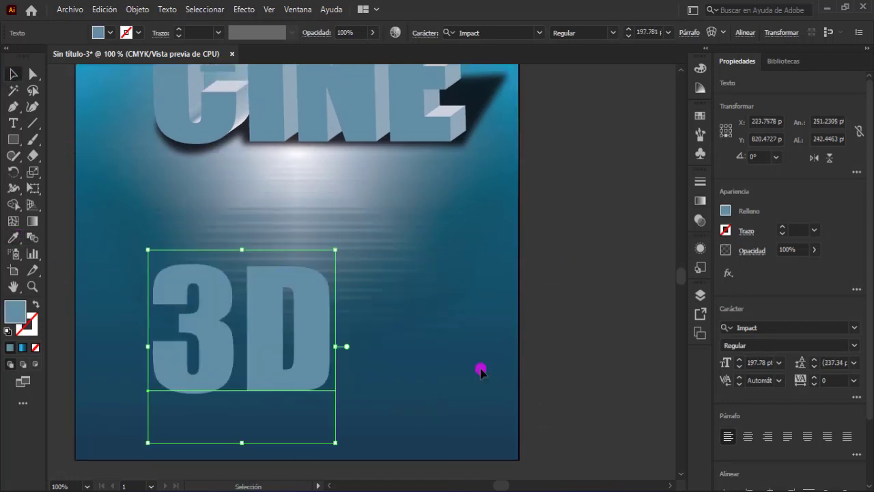
drag(337, 250, 467, 189)
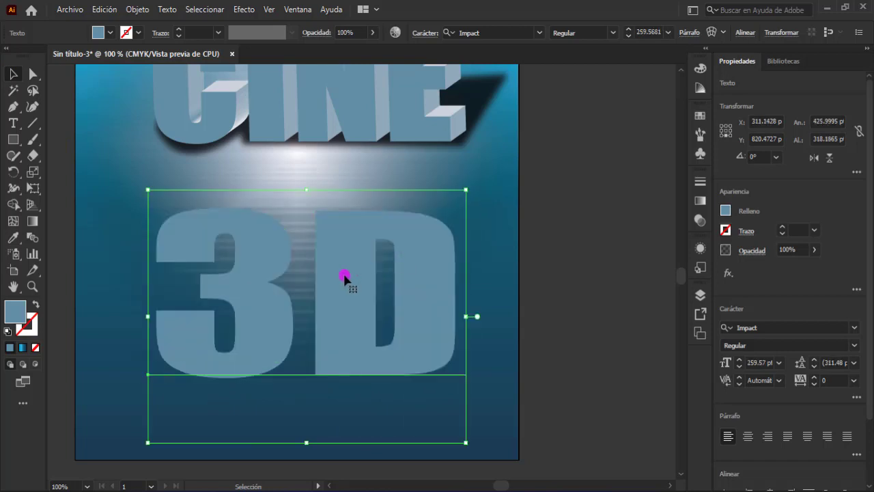
drag(344, 279, 338, 306)
Apply 3D Extrusión y biselado with rotations -8°, 12°, 0° and 150 pt depth.
click(244, 10)
mouse_move(253, 86)
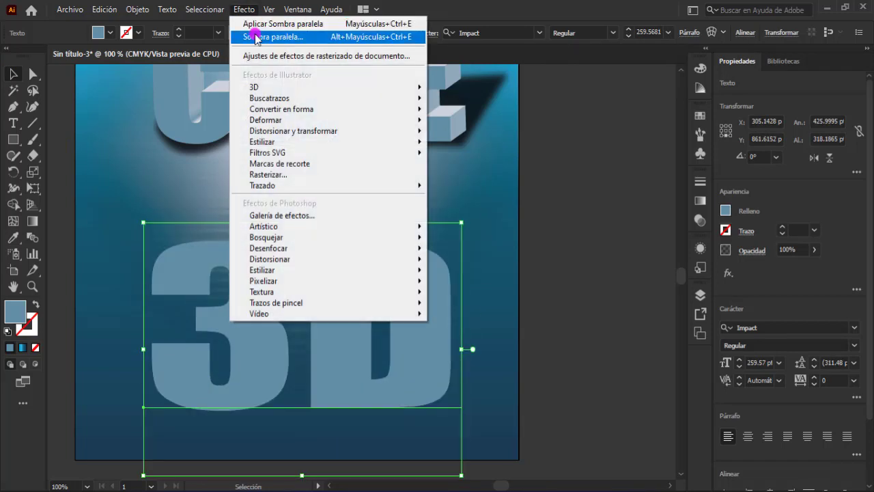
click(445, 89)
drag(538, 52, 602, 54)
text(-8)
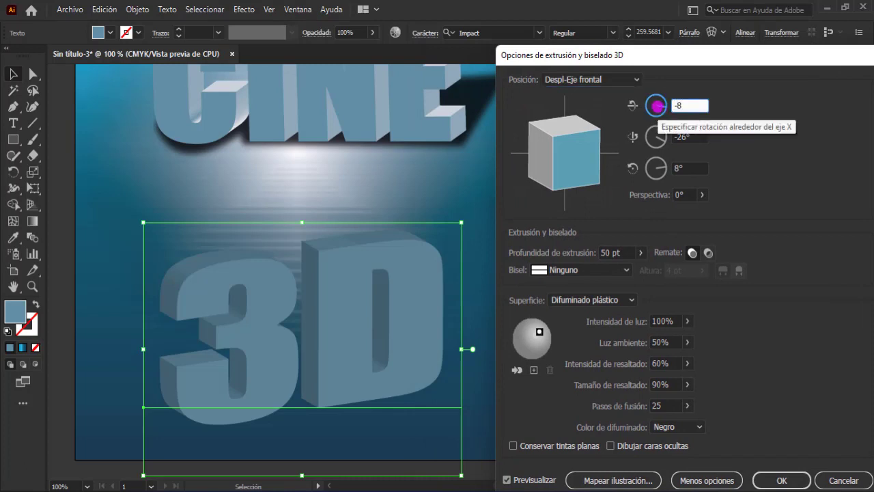
click(683, 136)
text(12)
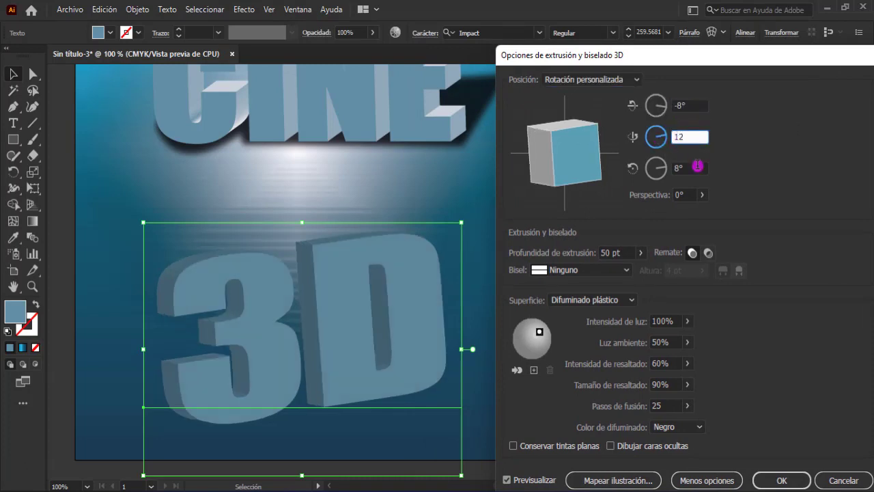
click(697, 166)
text(0)
click(691, 137)
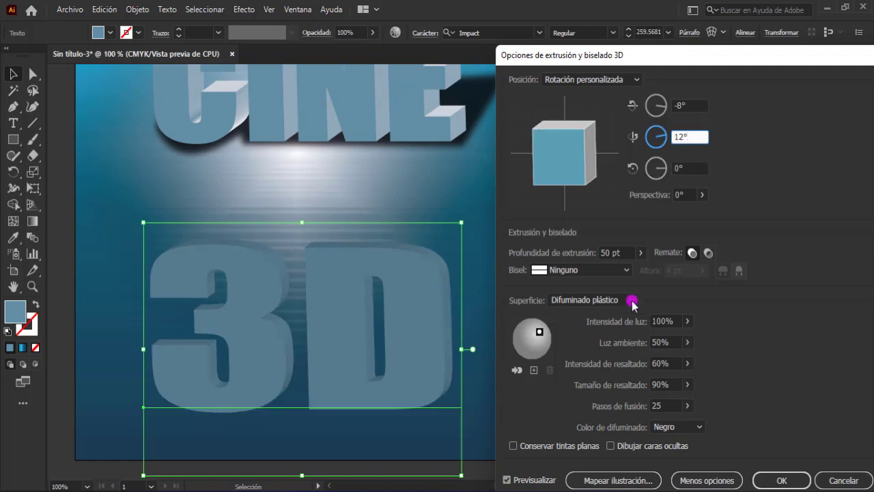
drag(609, 254, 594, 247)
text(150)
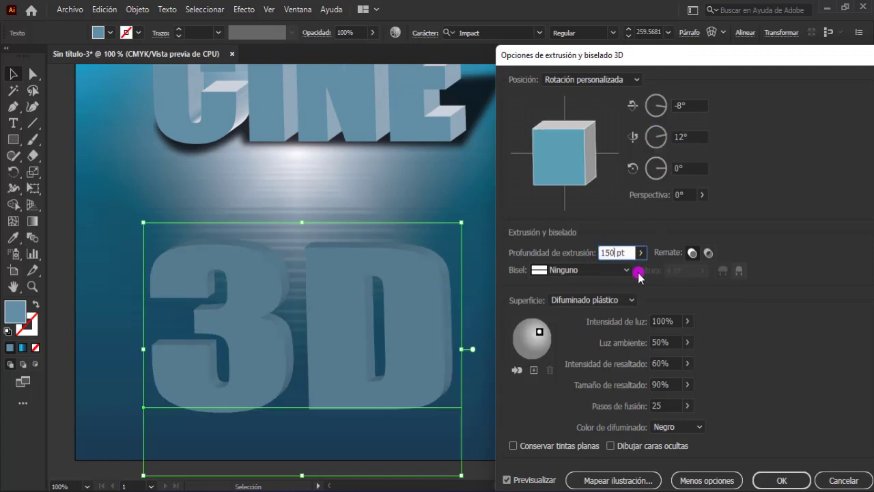
click(691, 194)
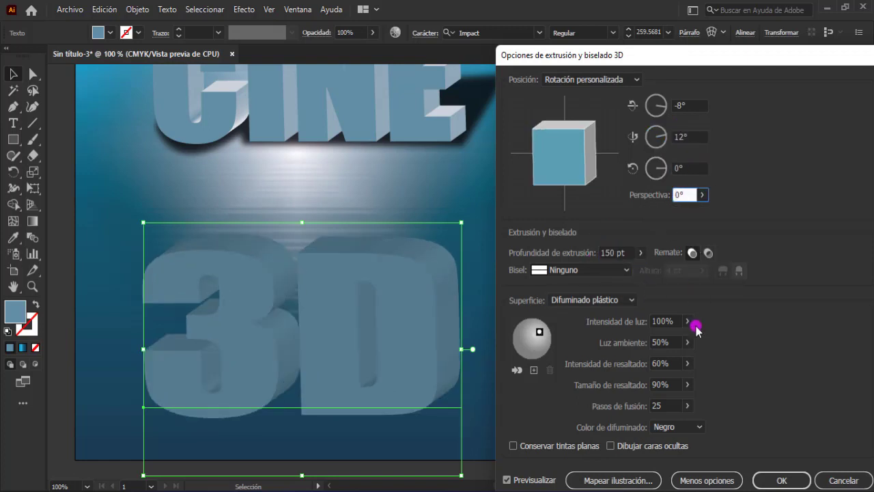
Set the extrusion's shading colour to a custom near-white.
click(699, 427)
click(670, 470)
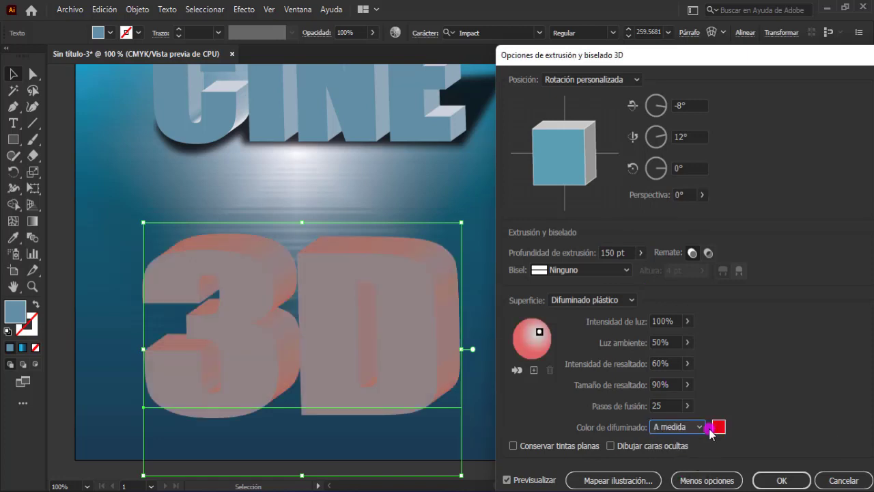
click(718, 427)
click(525, 189)
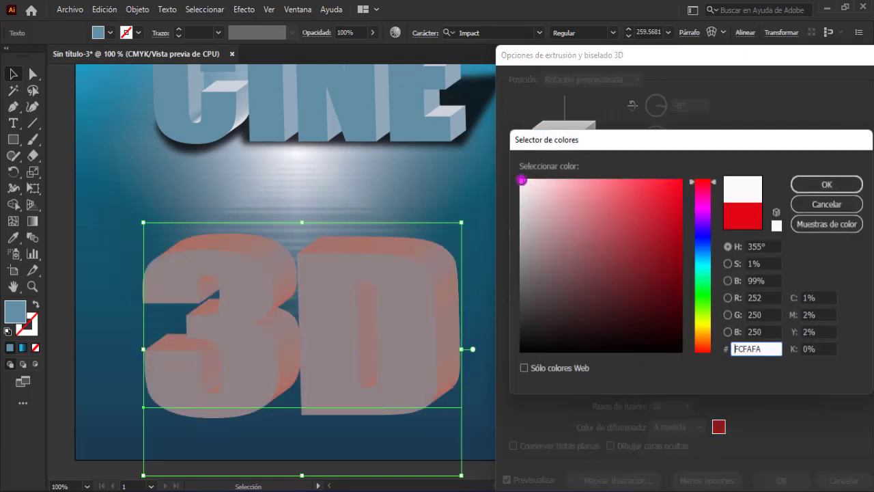
click(826, 184)
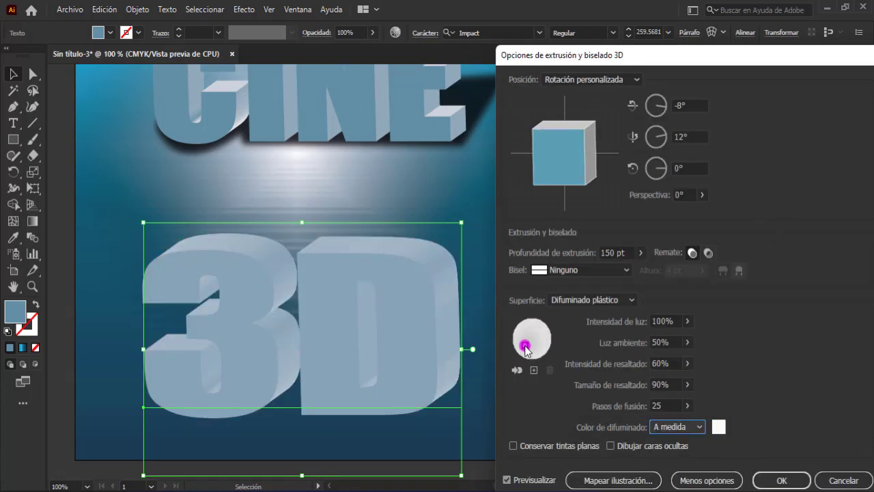
Set ambient light to 0%, move the lights up-left for brighter highlights, and apply the extrusion.
drag(525, 349, 529, 326)
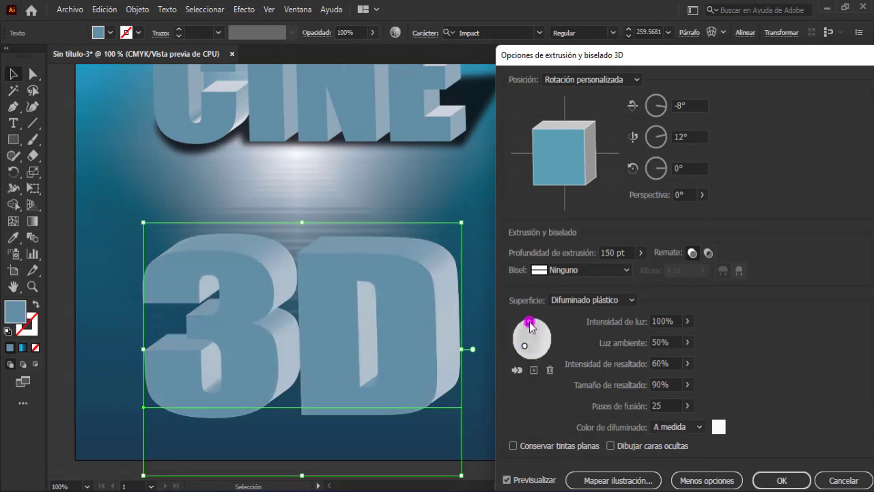
click(534, 369)
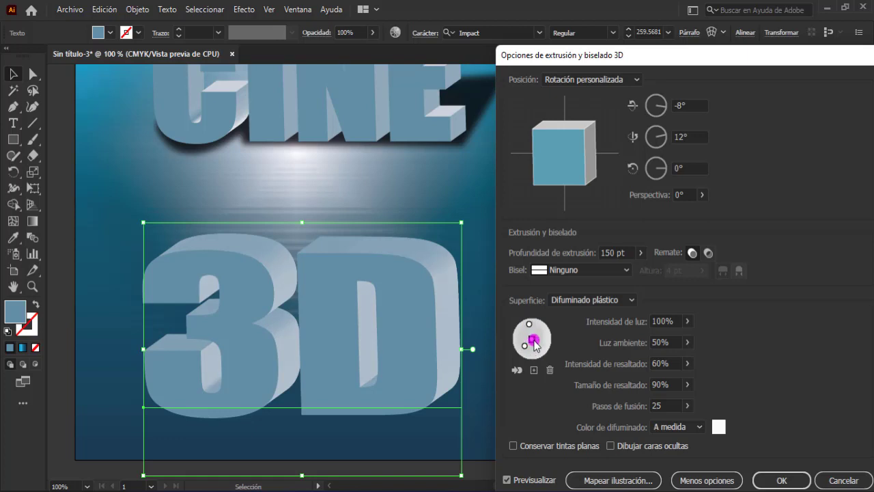
click(687, 343)
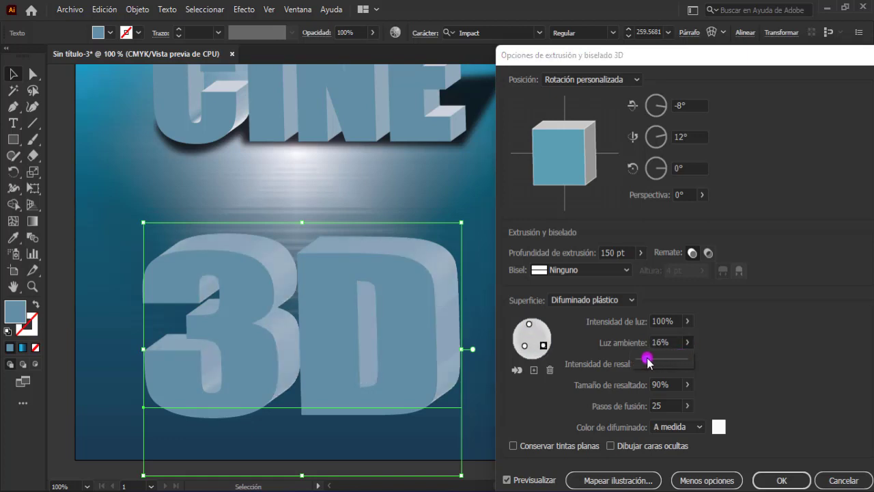
drag(648, 362, 634, 358)
click(529, 324)
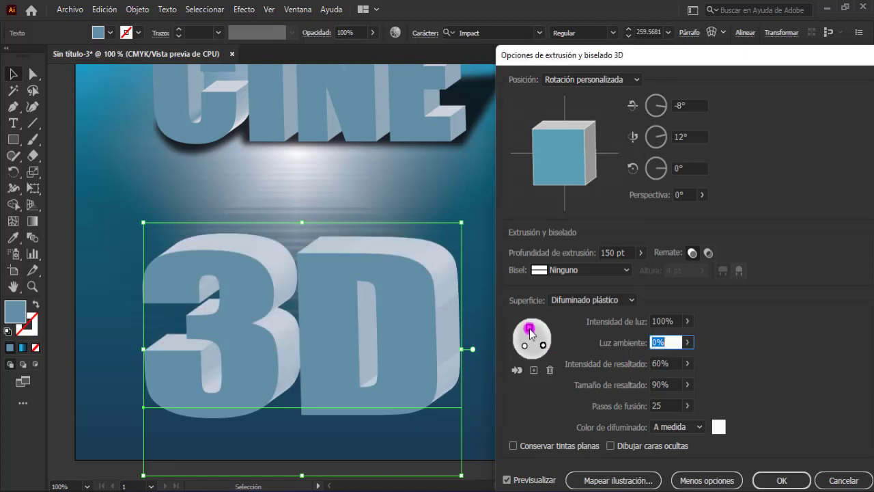
drag(528, 326, 524, 323)
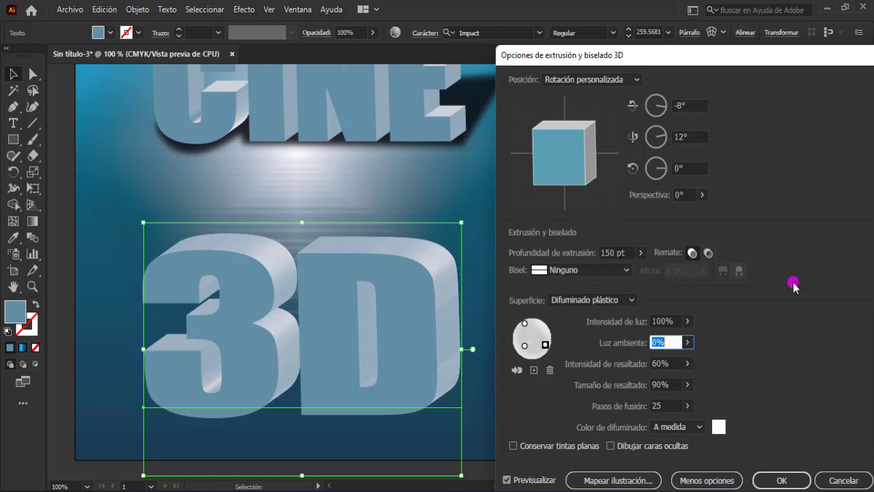
click(782, 480)
scroll(269, 273, down, 2)
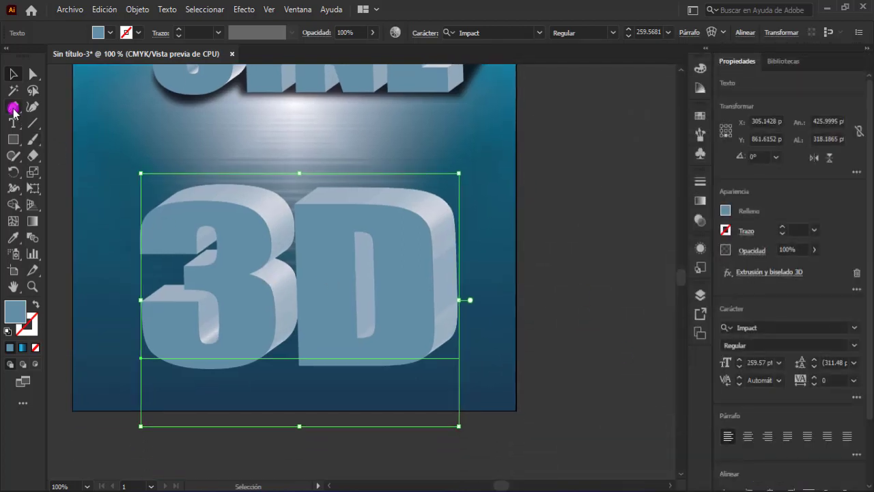
Pen-draw a closed slanted shape curving under the 3, along the D, out to the right.
click(12, 107)
click(157, 352)
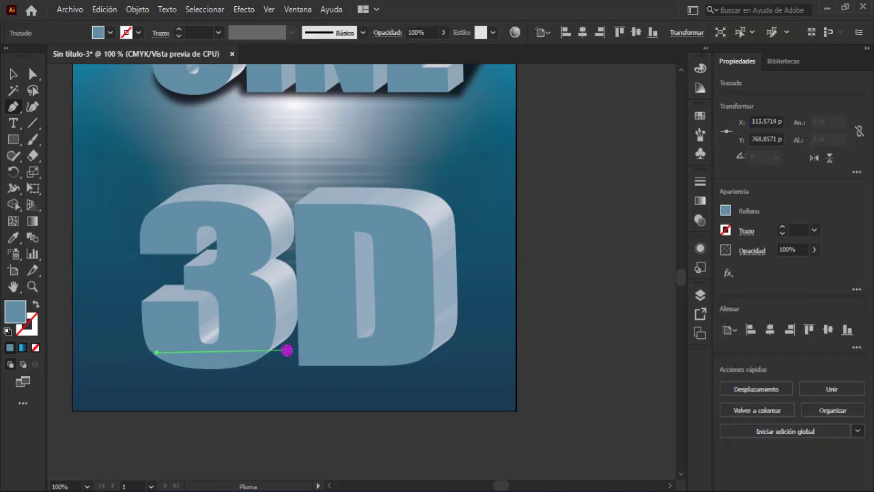
drag(289, 347, 380, 271)
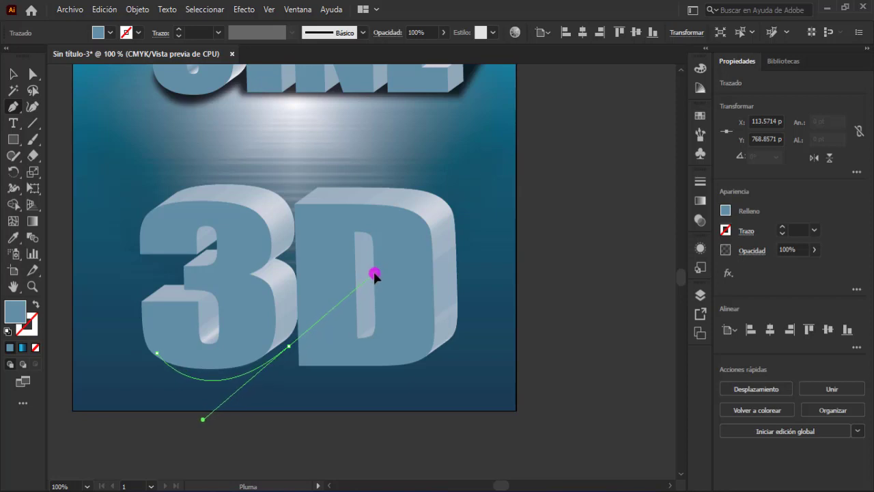
drag(379, 272, 375, 271)
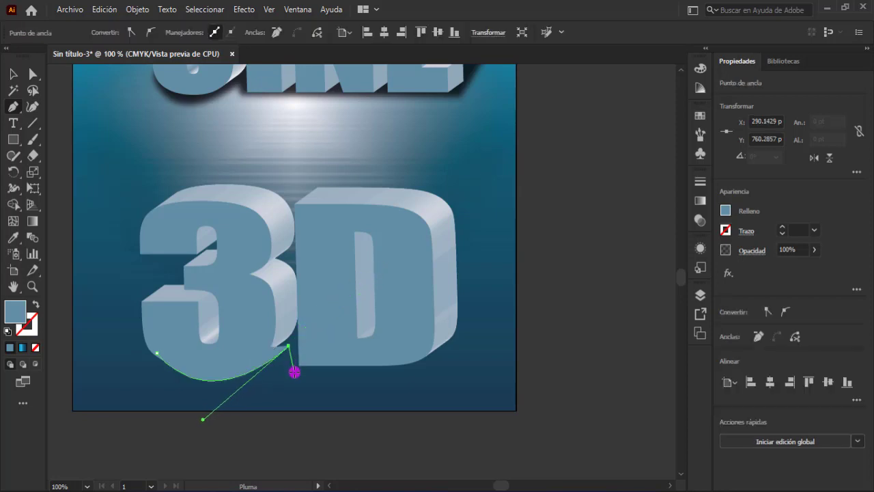
click(294, 372)
click(453, 367)
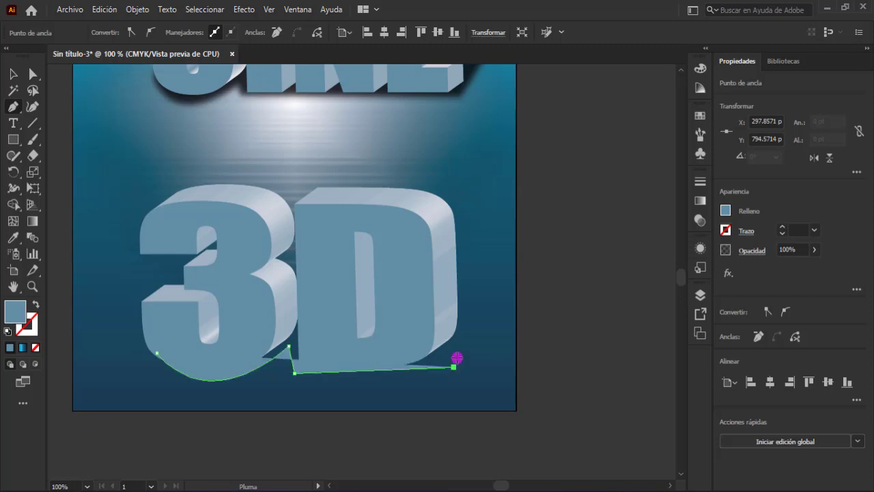
click(503, 276)
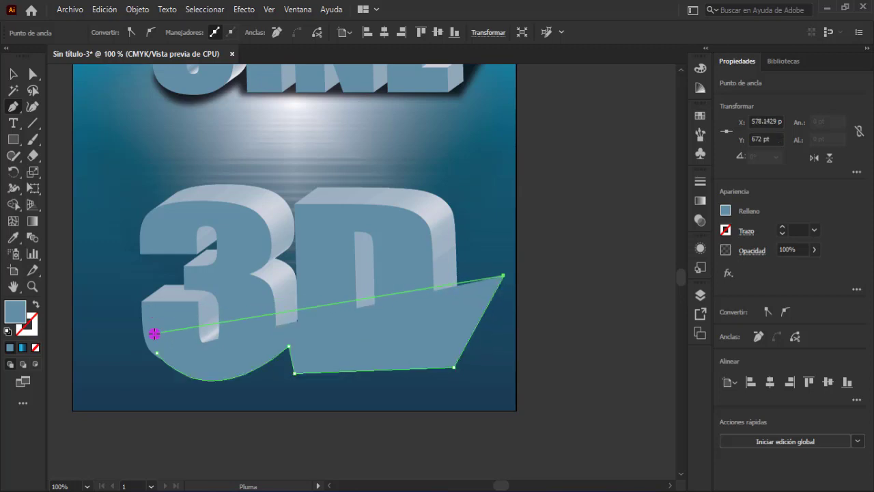
click(150, 309)
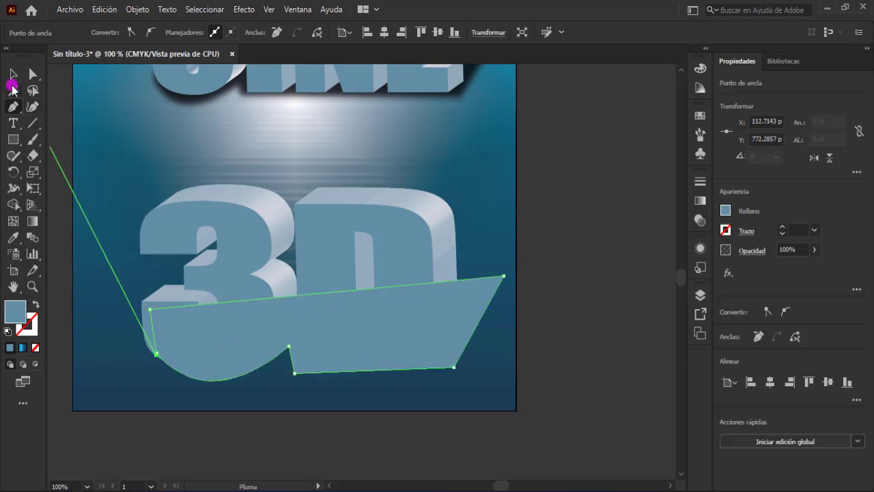
click(13, 74)
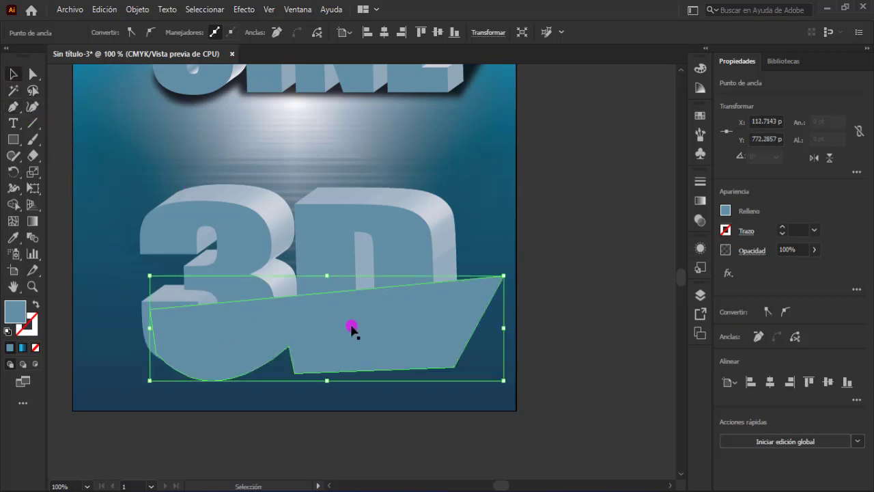
Apply a drop shadow effect to the drawn shape.
click(243, 10)
mouse_move(254, 87)
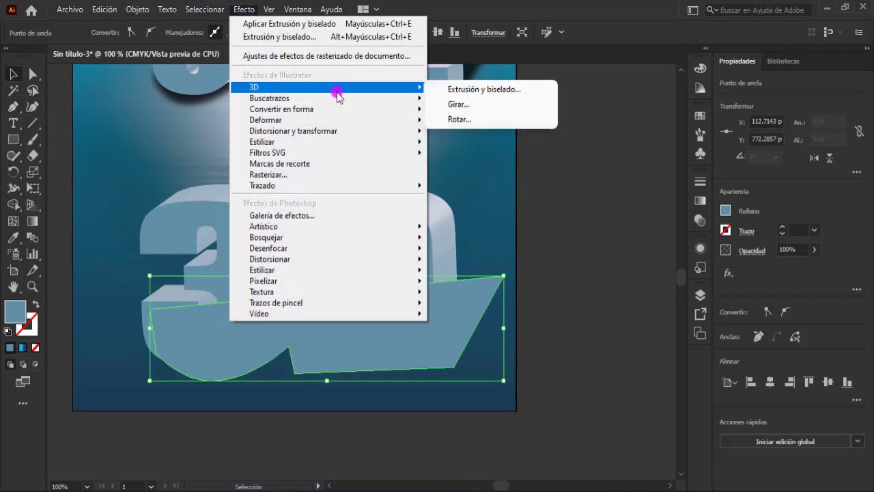
click(469, 219)
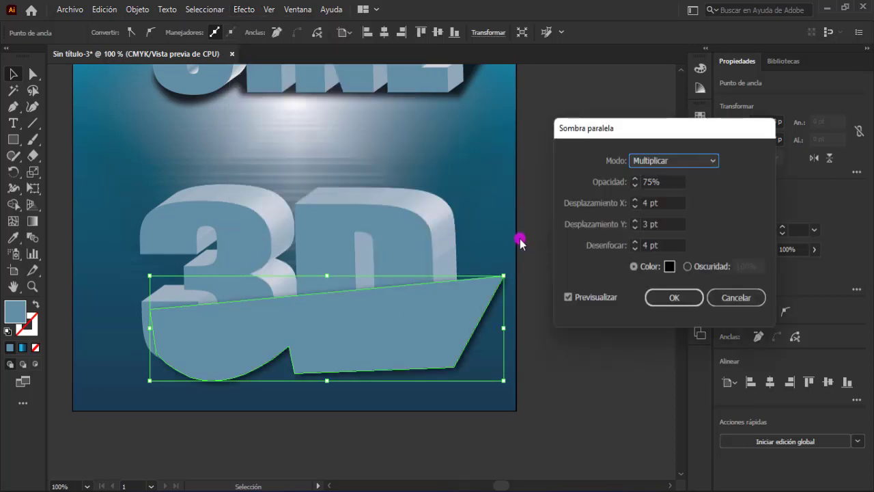
click(648, 304)
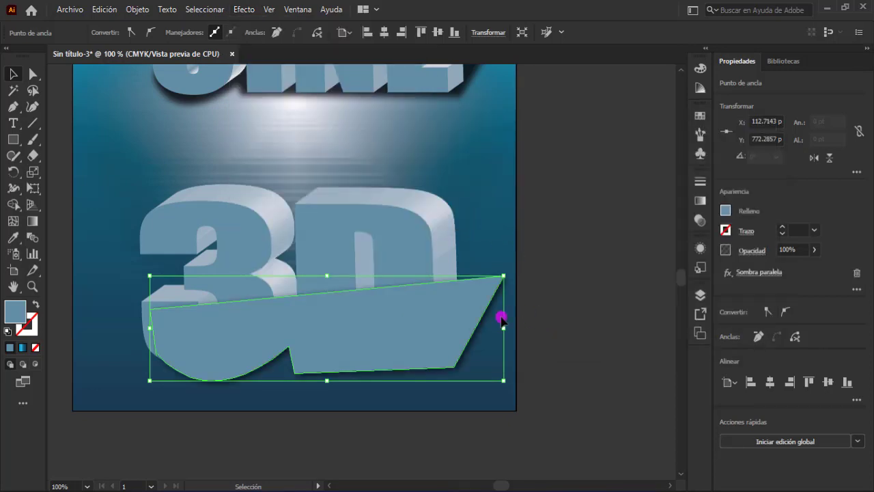
Expand the appearance, ungroup, and delete the light-blue top shape, keeping the shadow.
click(128, 10)
click(168, 168)
right_click(363, 309)
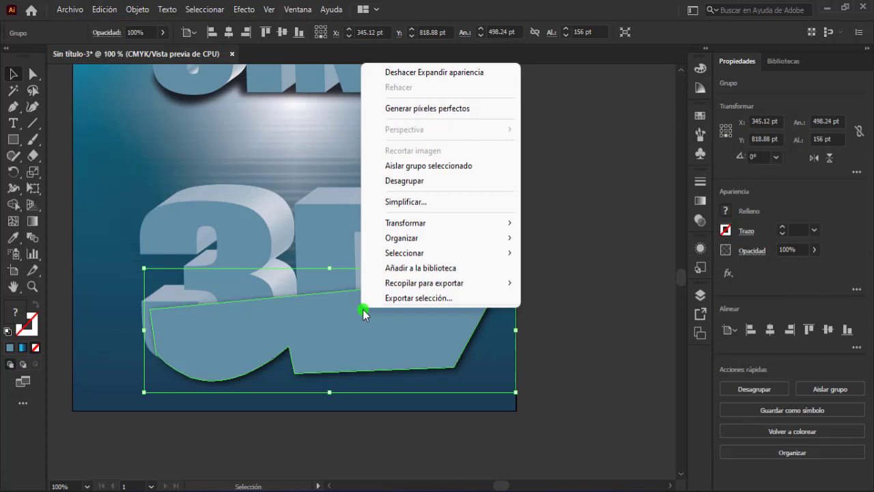
click(405, 181)
click(545, 317)
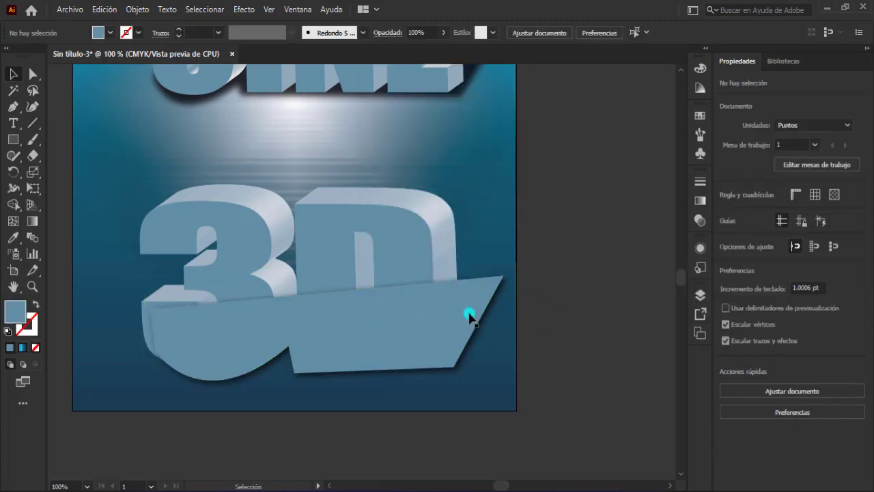
click(475, 317)
key(Delete)
Send the shadow to the back, bring the 3D text forward, and narrow the shadow to align.
click(423, 334)
right_click(424, 333)
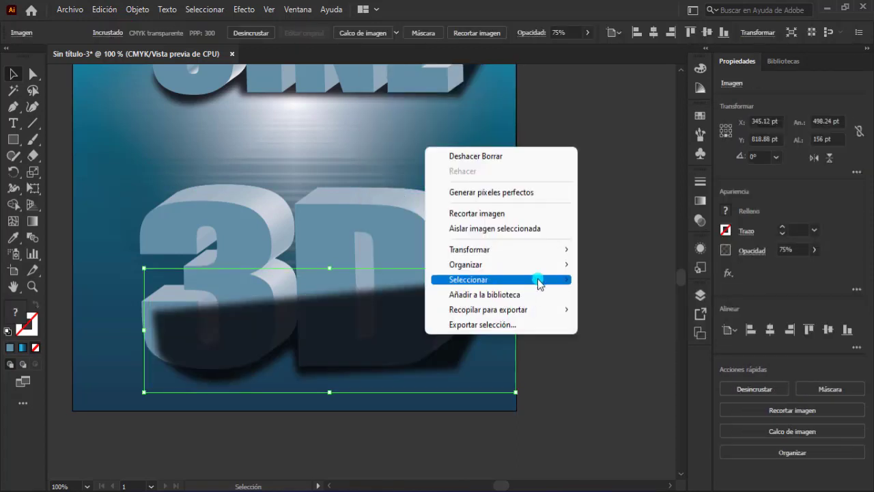
click(615, 294)
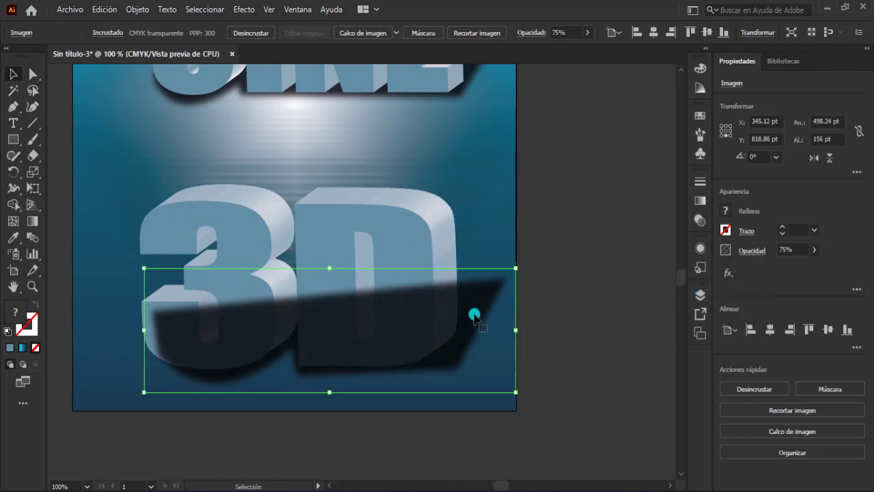
click(437, 261)
right_click(419, 255)
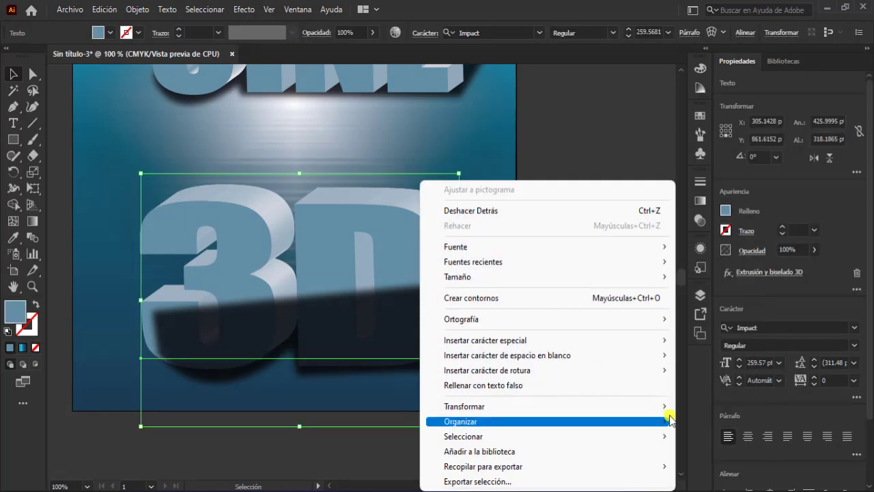
click(698, 417)
click(512, 309)
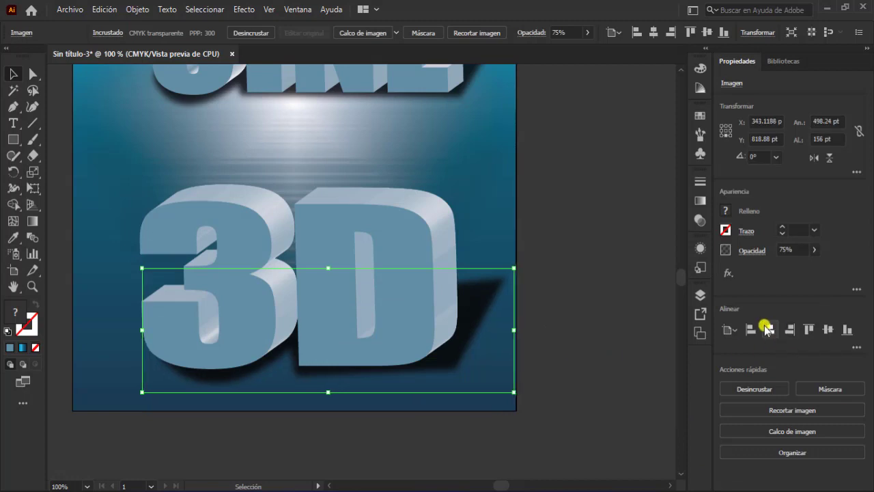
click(767, 331)
drag(511, 330, 503, 328)
Zoom out and stretch the 3D text slightly taller from its top handle.
click(532, 312)
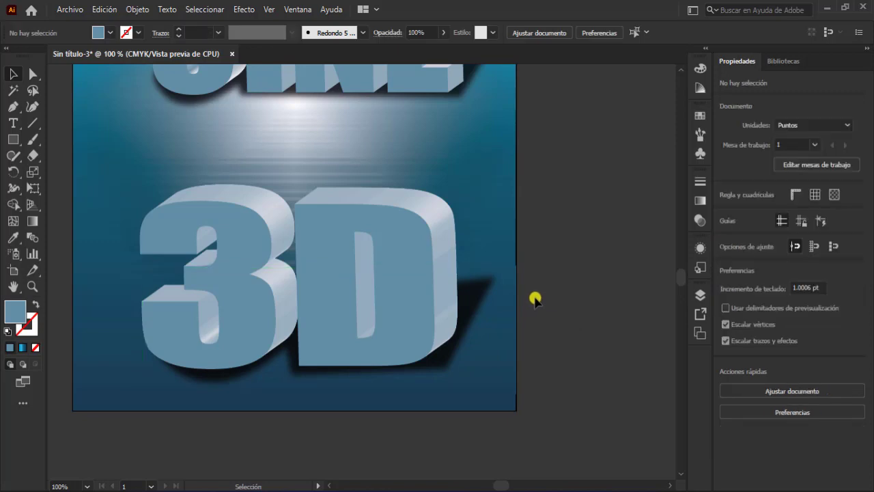
key(ctrl+minus)
key(ctrl+minus)
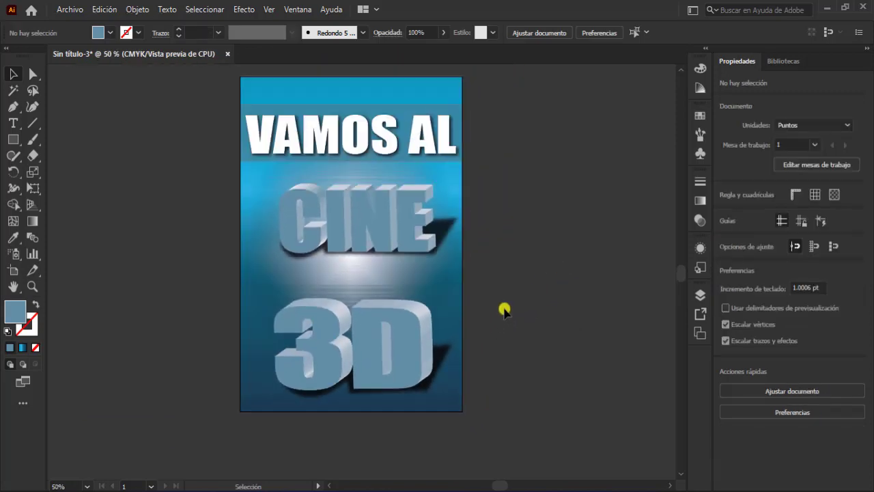
click(421, 340)
drag(353, 292, 354, 281)
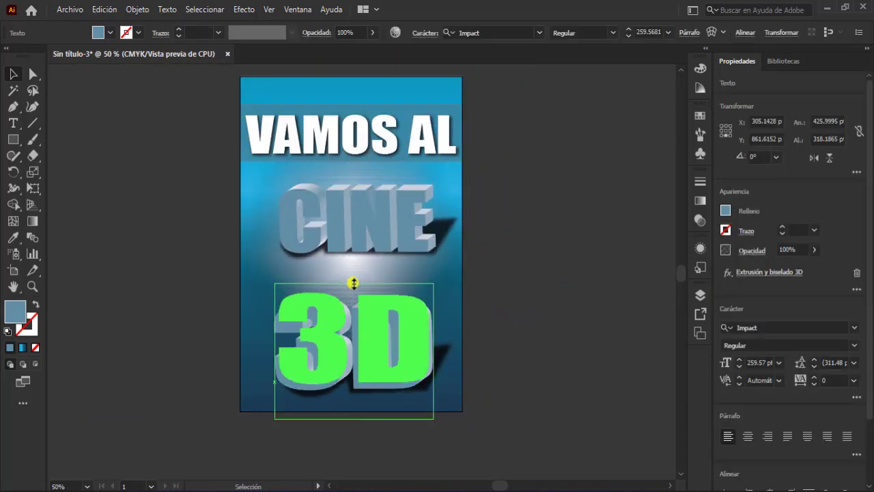
key(ctrl+alt+bracketleft)
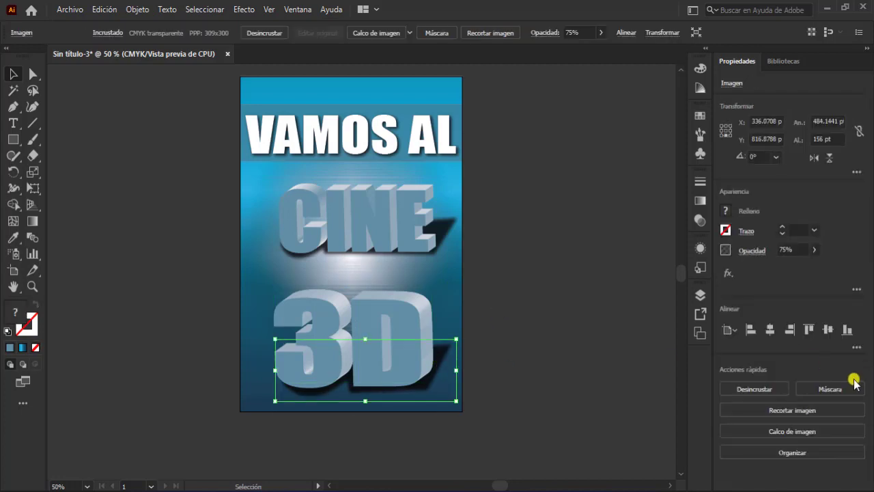
Check the CINE lettering and its shadow, then zoom so the poster fills the view.
click(594, 336)
click(282, 232)
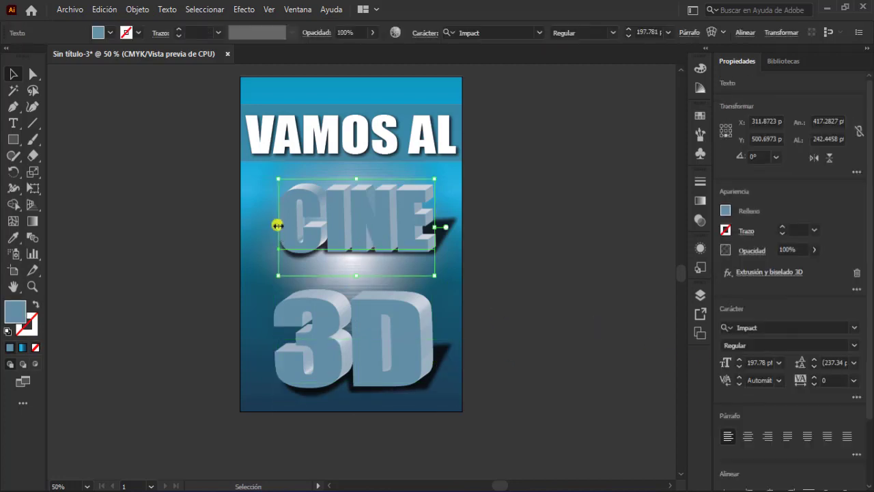
click(442, 234)
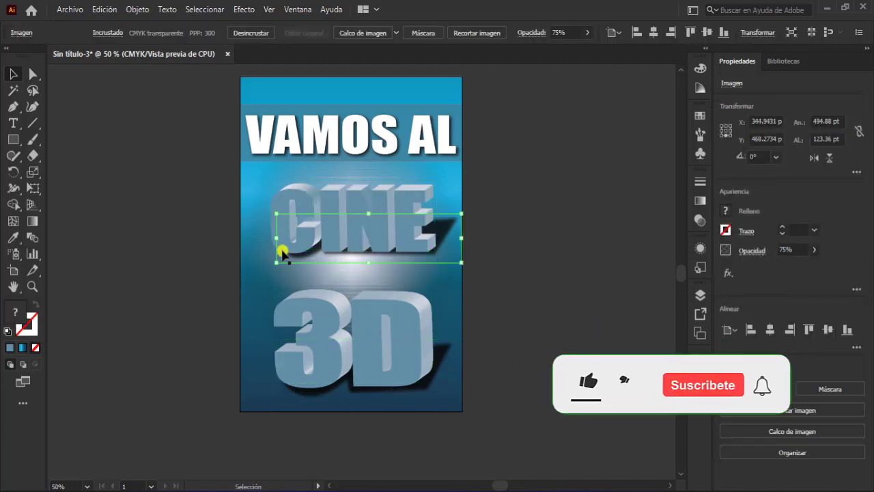
click(508, 238)
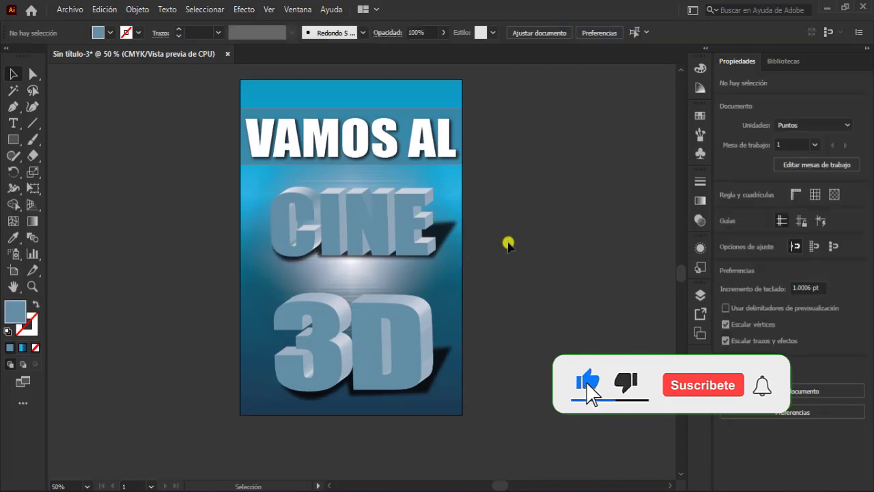
key(z)
drag(239, 80, 462, 416)
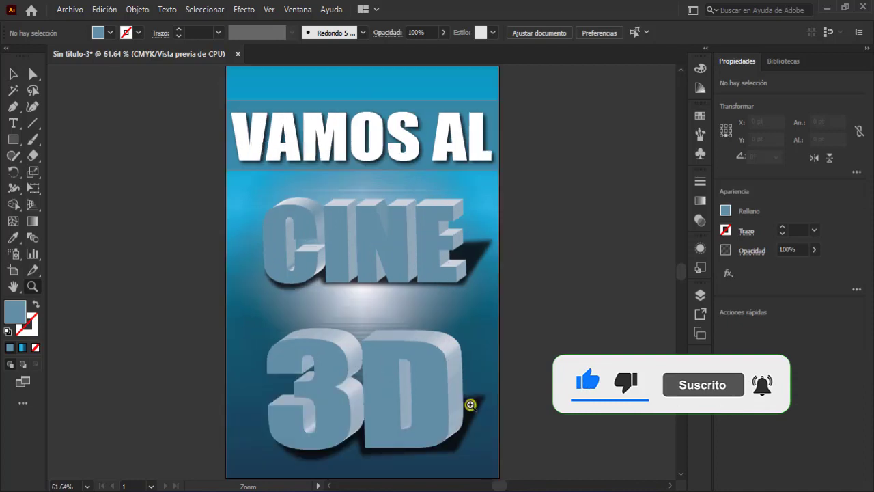